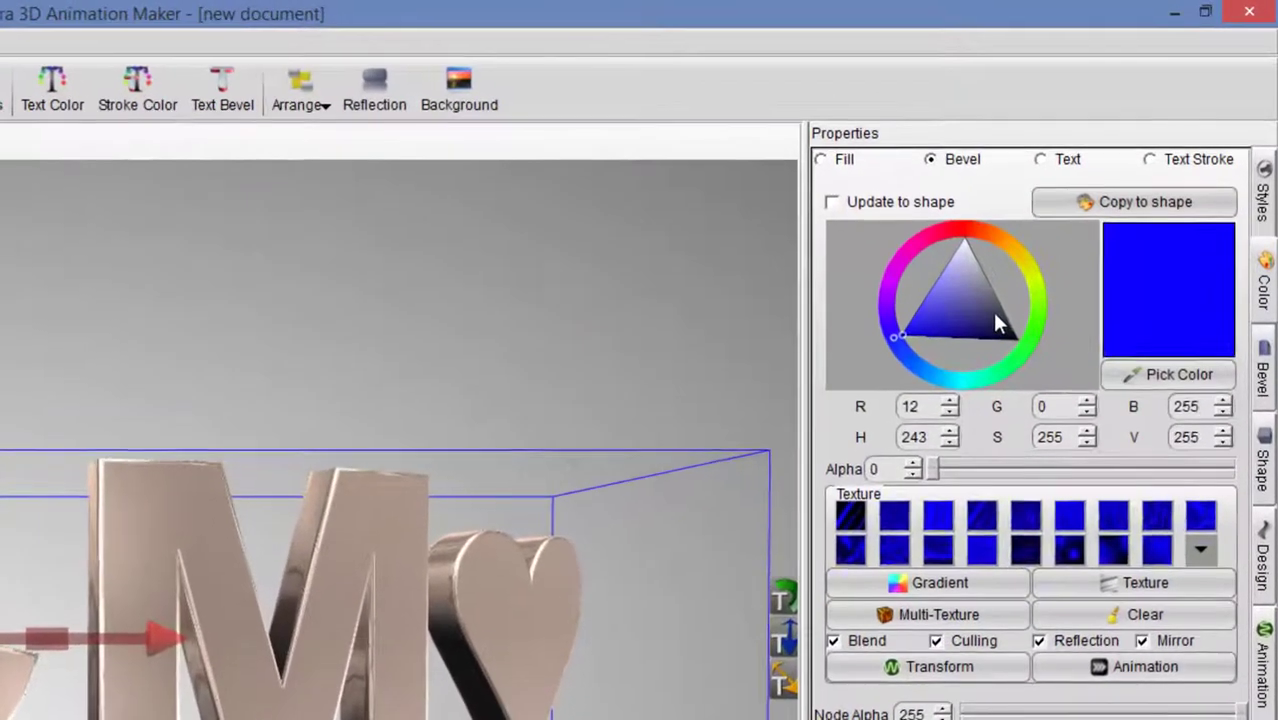
Set the bevel color to a muted blue-gray (139, 138, 167) and the text color to pale cyan (200, 255, 247).
{"action": "left_click", "coordinate": [1116, 176]}
{"action": "left_click", "coordinate": [975, 284]}
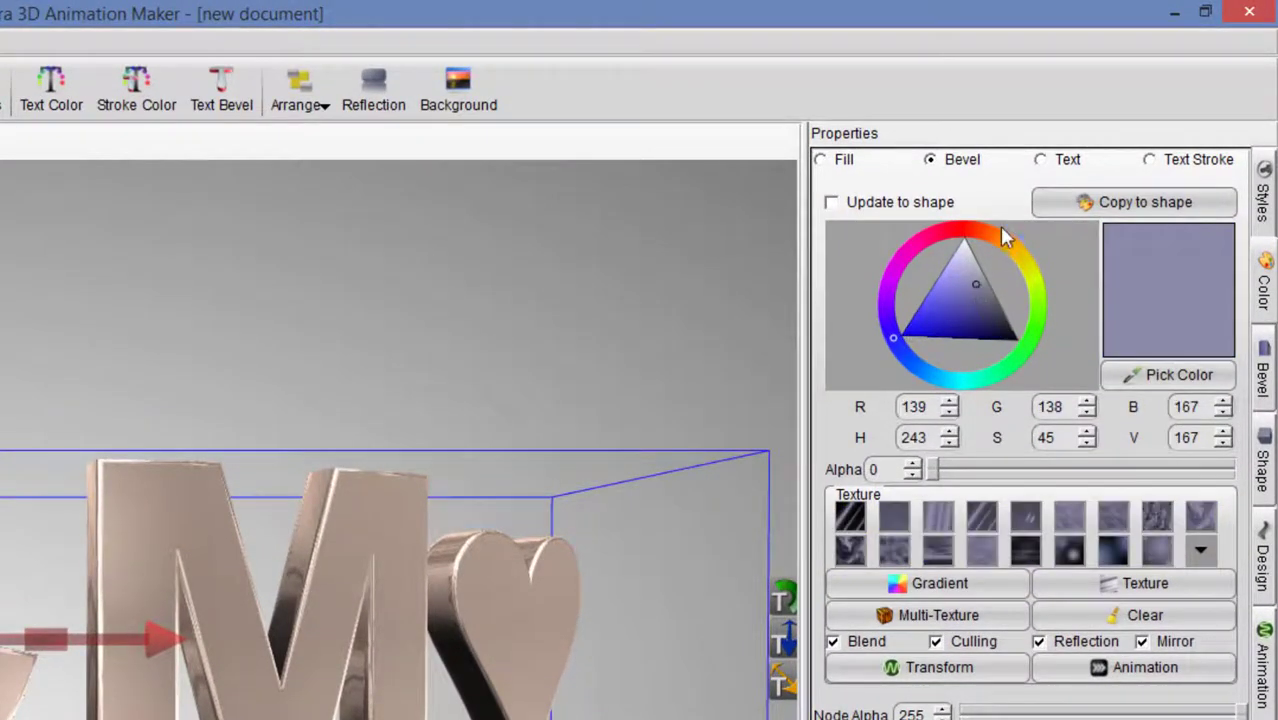
{"action": "left_click", "coordinate": [1041, 159]}
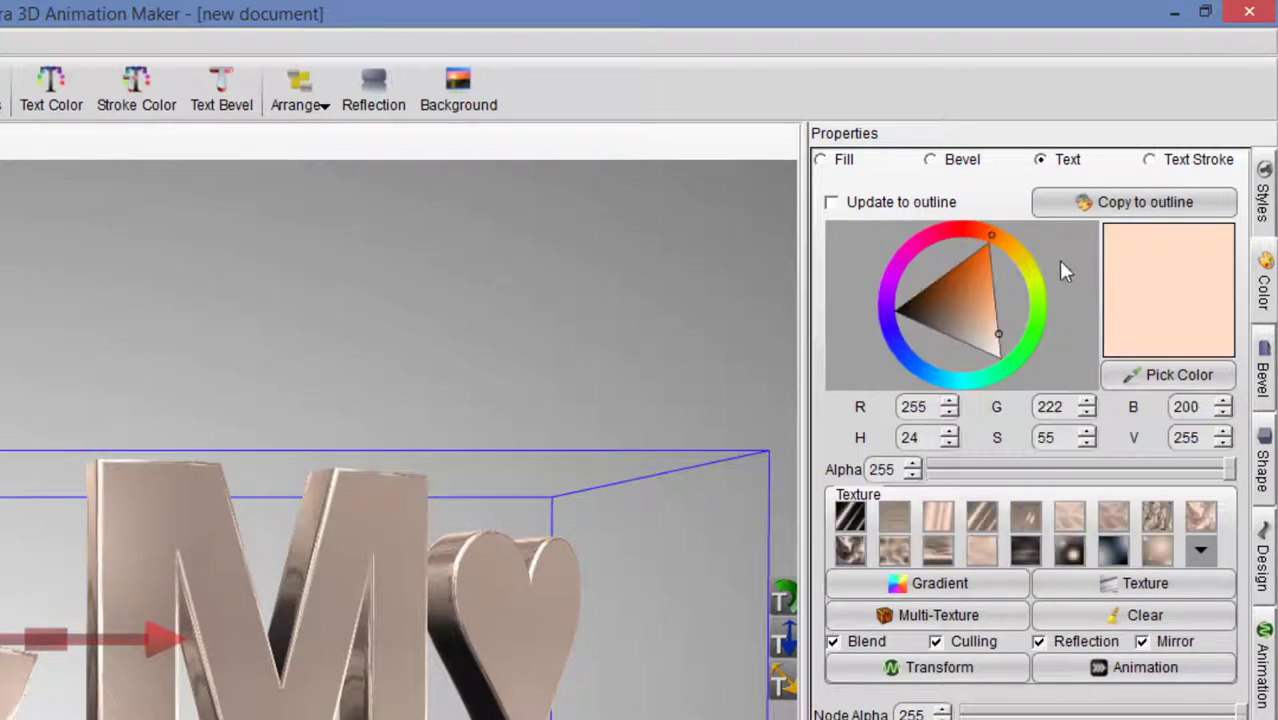
{"action": "left_click", "coordinate": [975, 383]}
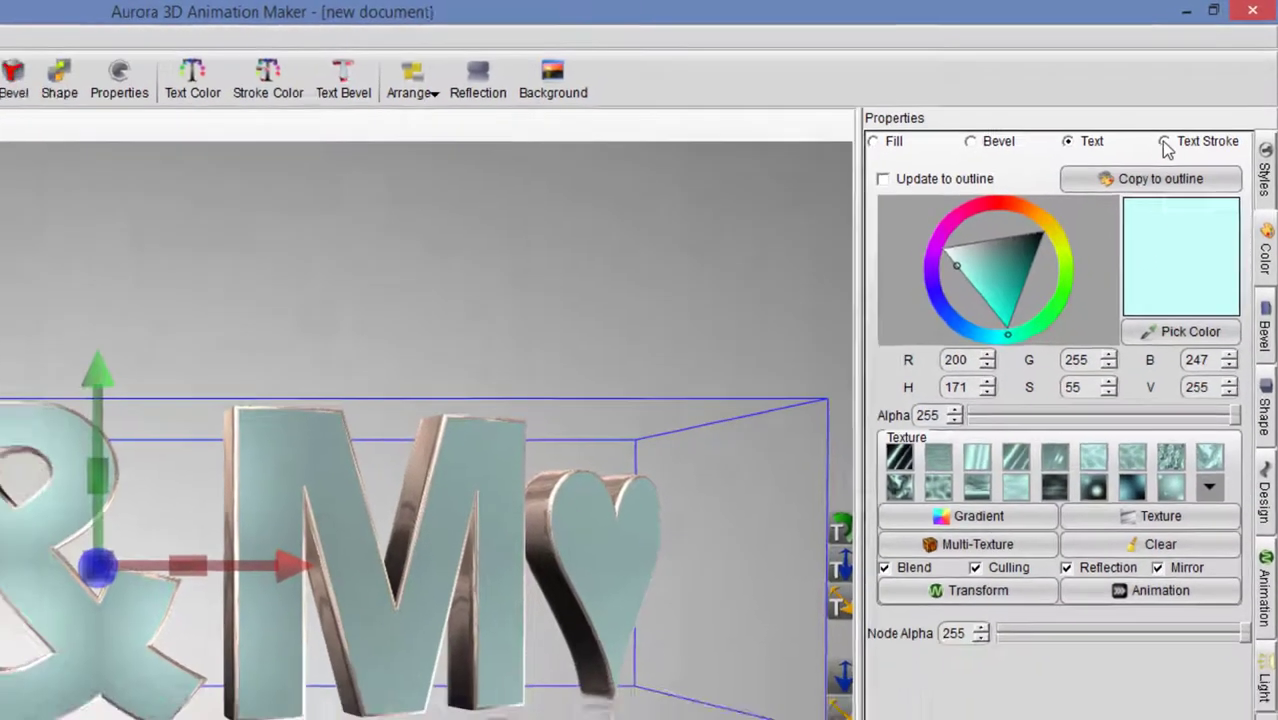
Set the text stroke color to pale yellow (255, 251, 193) and apply a dark bluish gradient texture to the stroke.
{"action": "left_click", "coordinate": [1149, 159]}
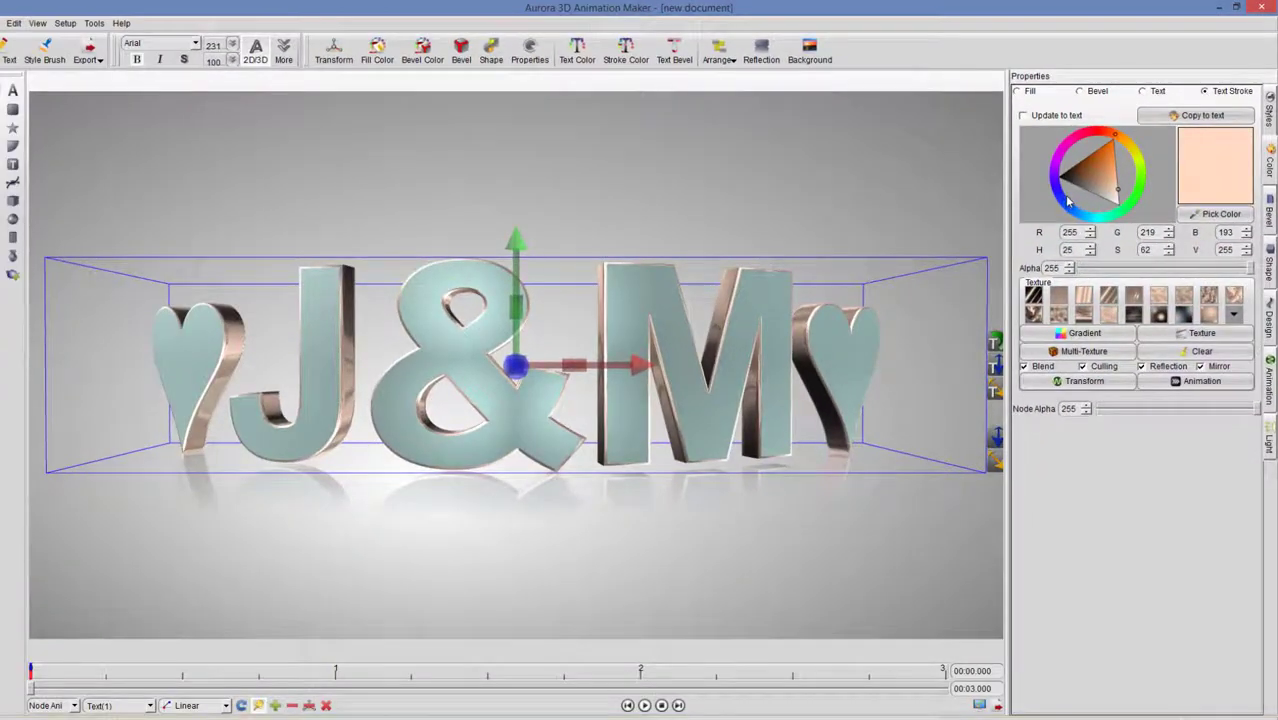
{"action": "left_click", "coordinate": [1134, 153]}
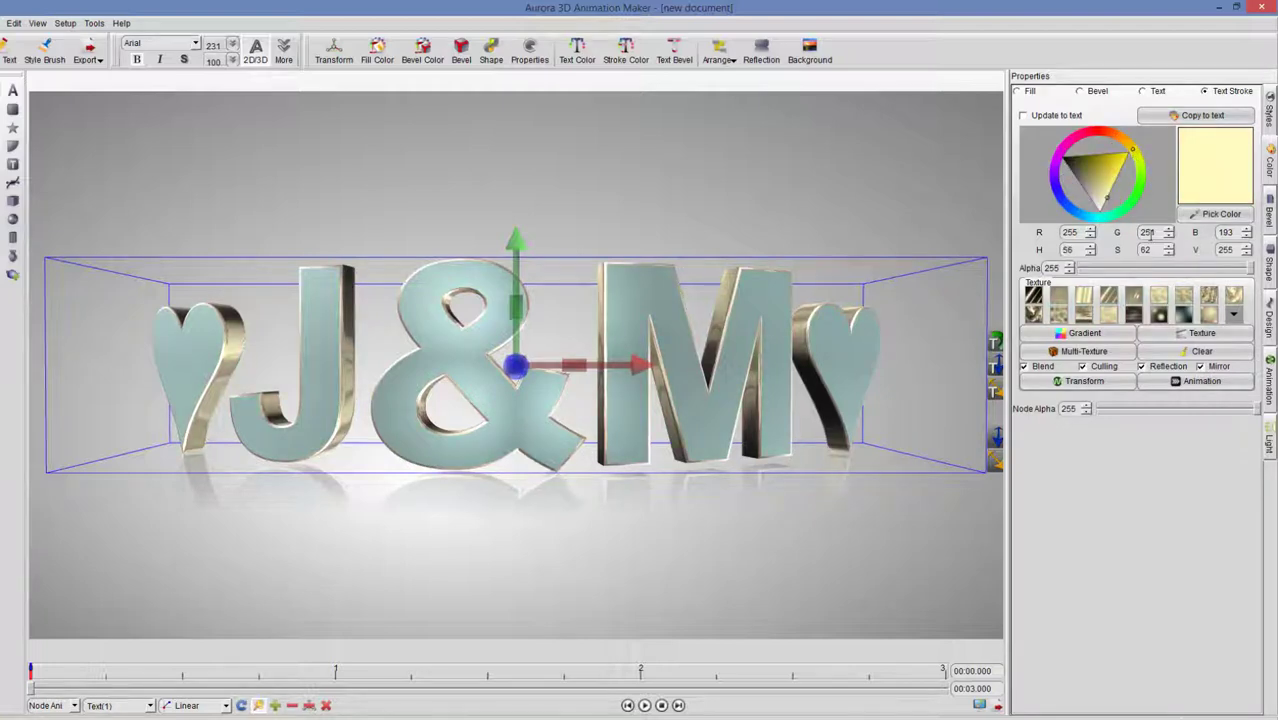
{"action": "left_click", "coordinate": [1159, 316]}
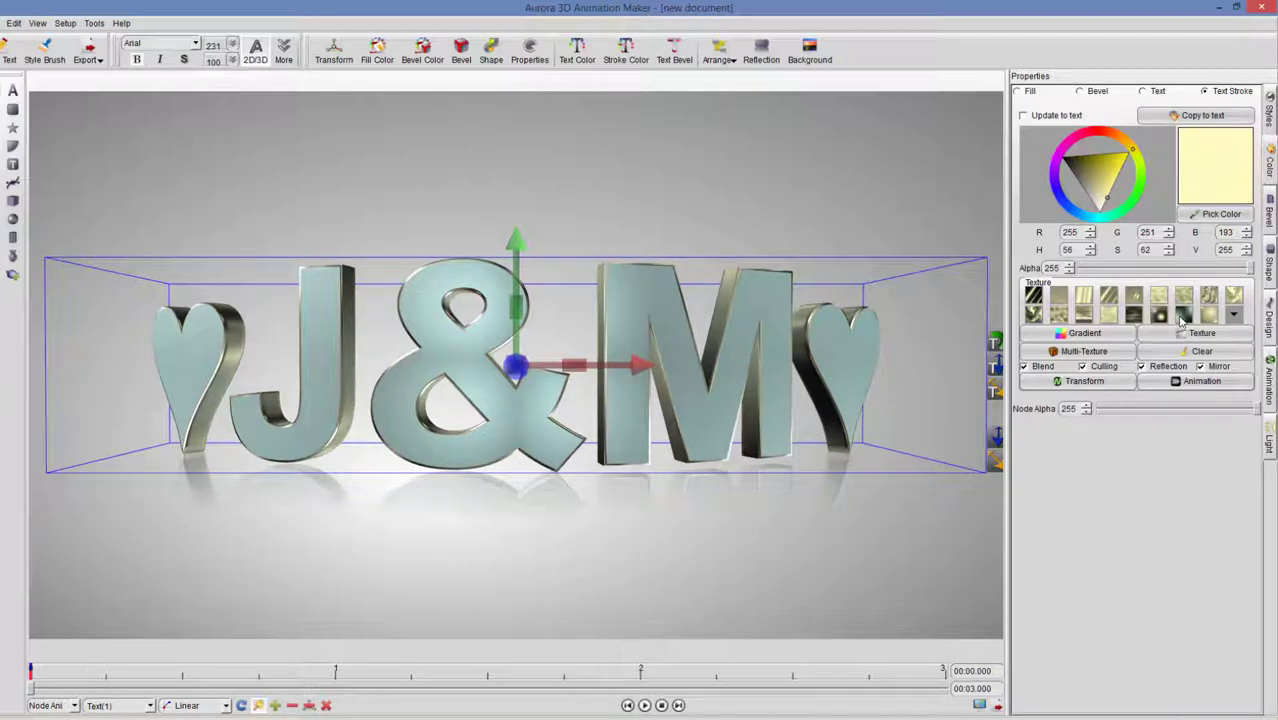
{"action": "left_click", "coordinate": [1183, 316]}
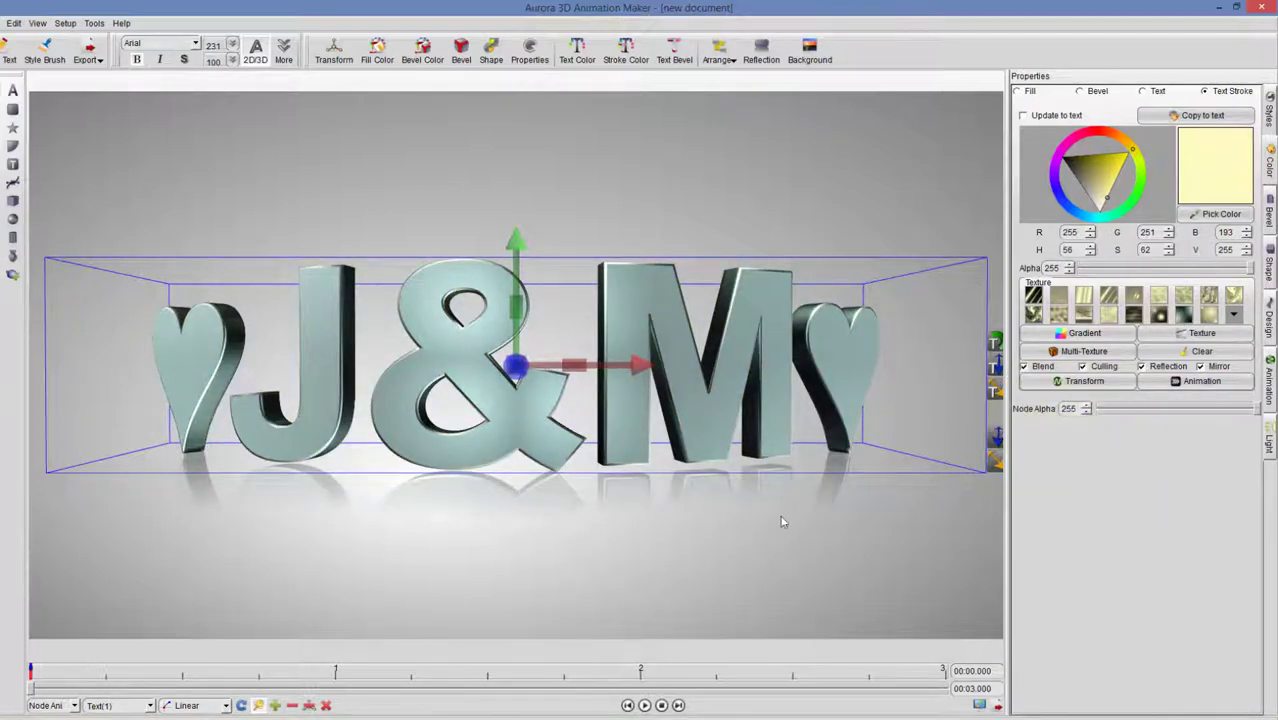
Edit the scene lights and re-aim Light2 to Angle X 38.50 and Angle Y 145.50.
{"action": "left_click", "coordinate": [1270, 215]}
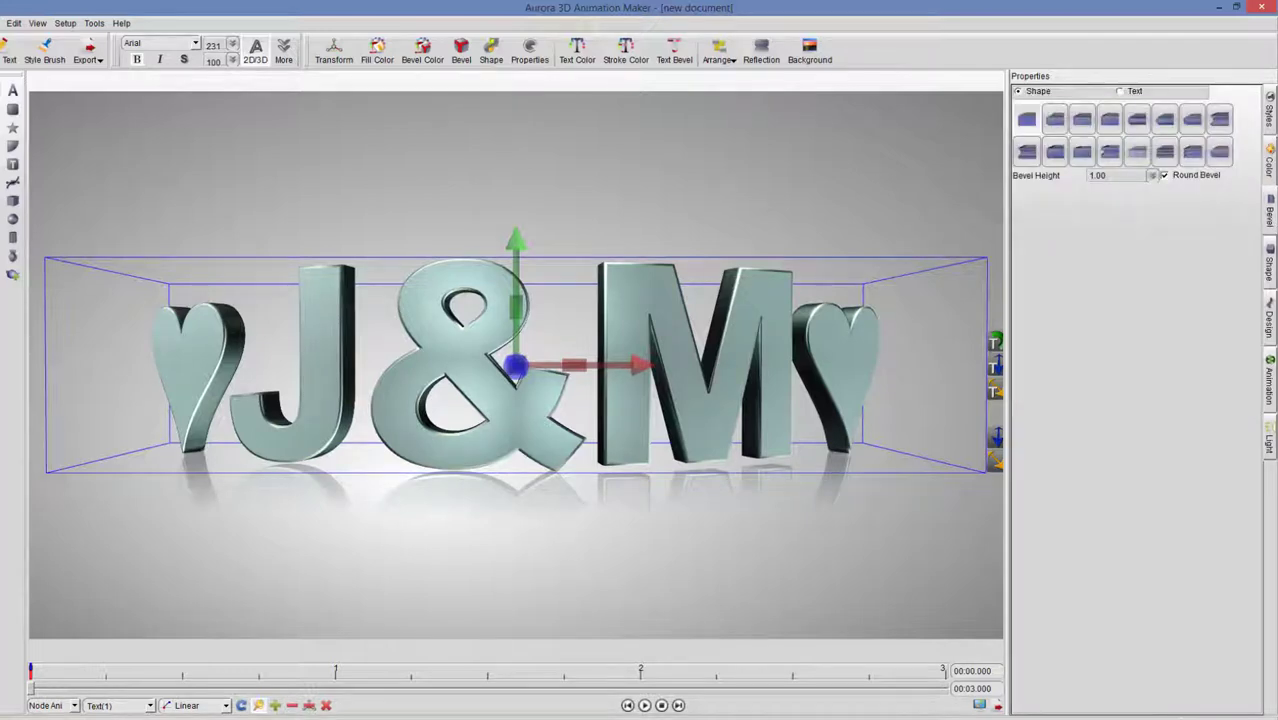
{"action": "left_click", "coordinate": [1268, 270]}
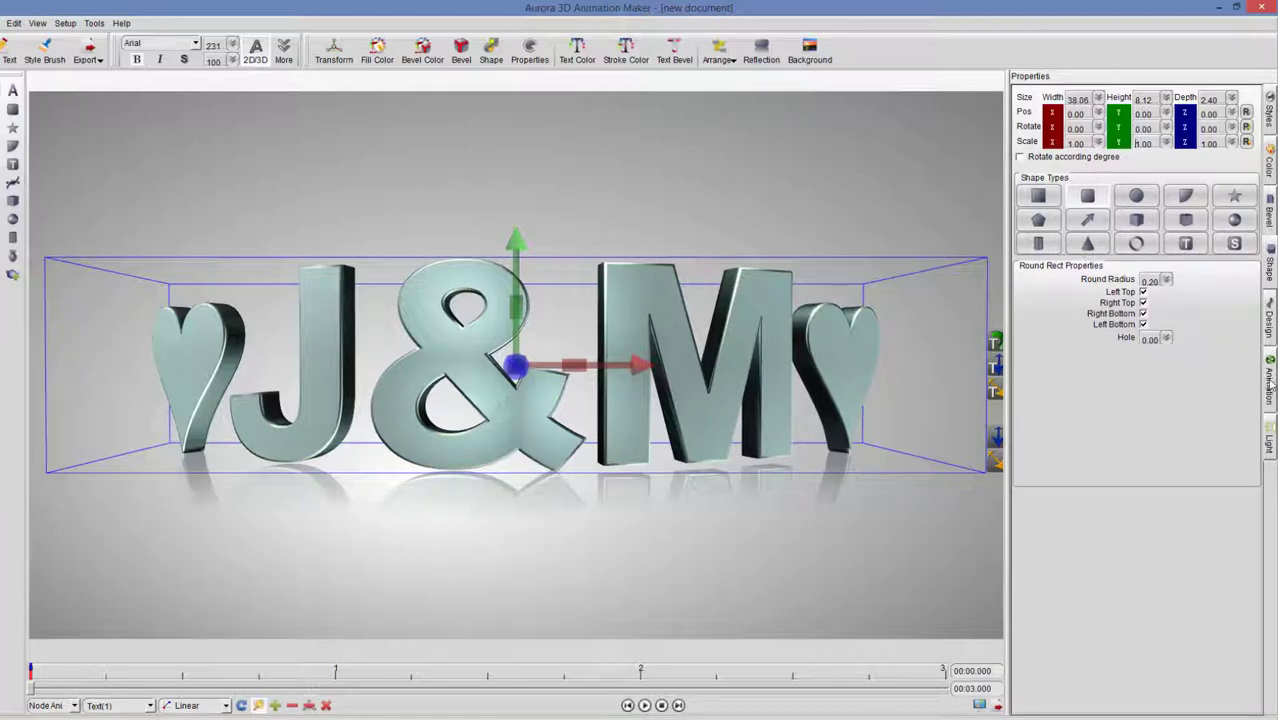
{"action": "left_click", "coordinate": [1272, 432]}
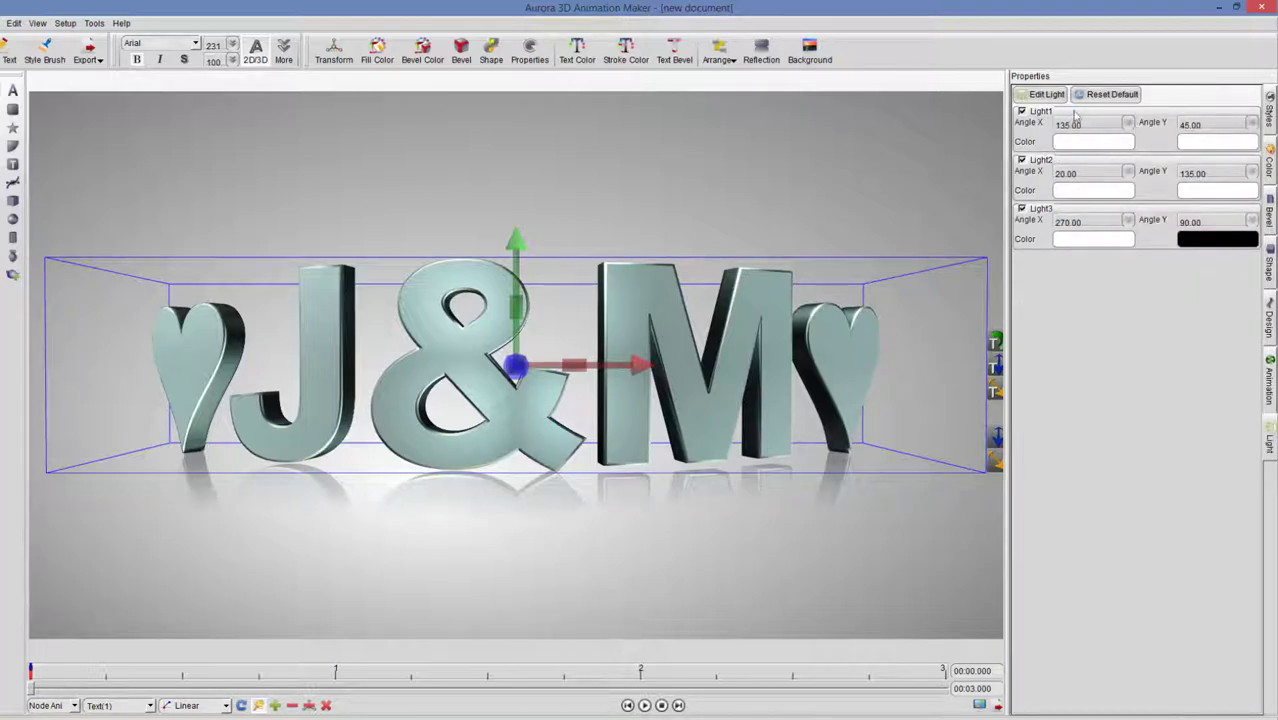
{"action": "left_click", "coordinate": [1040, 95]}
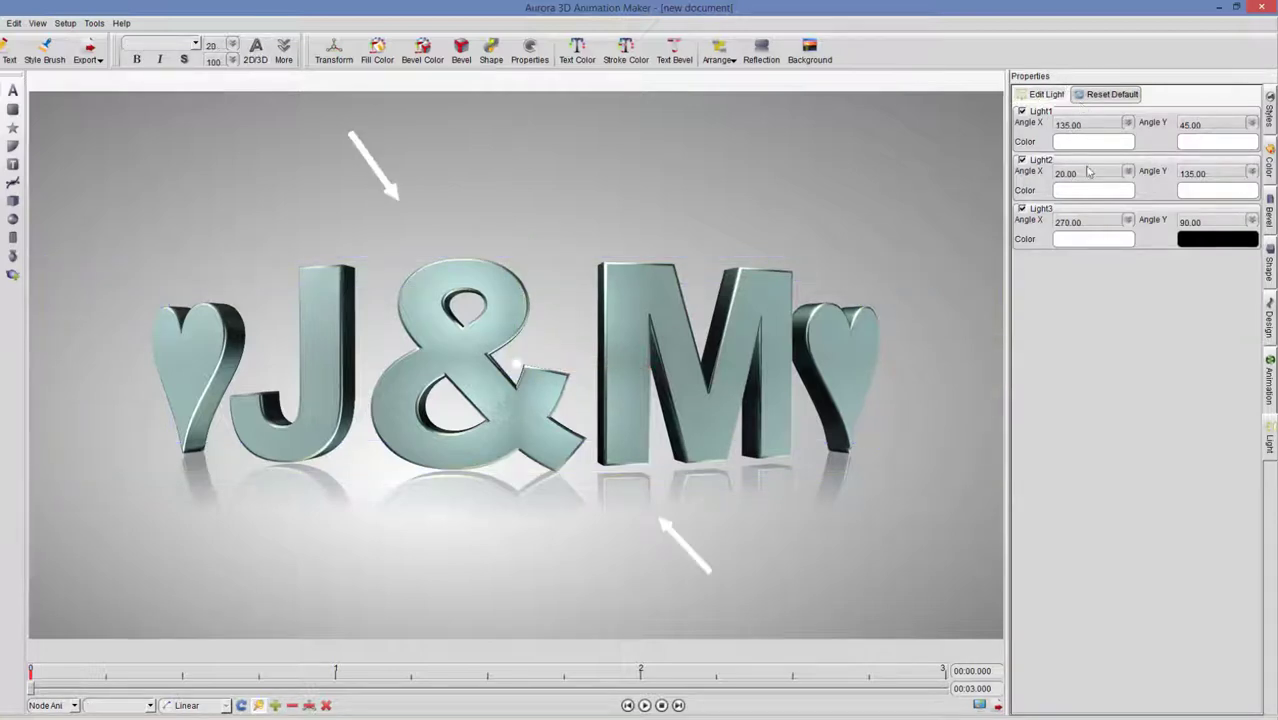
{"action": "left_click_drag", "start_coordinate": [677, 541], "coordinate": [704, 530]}
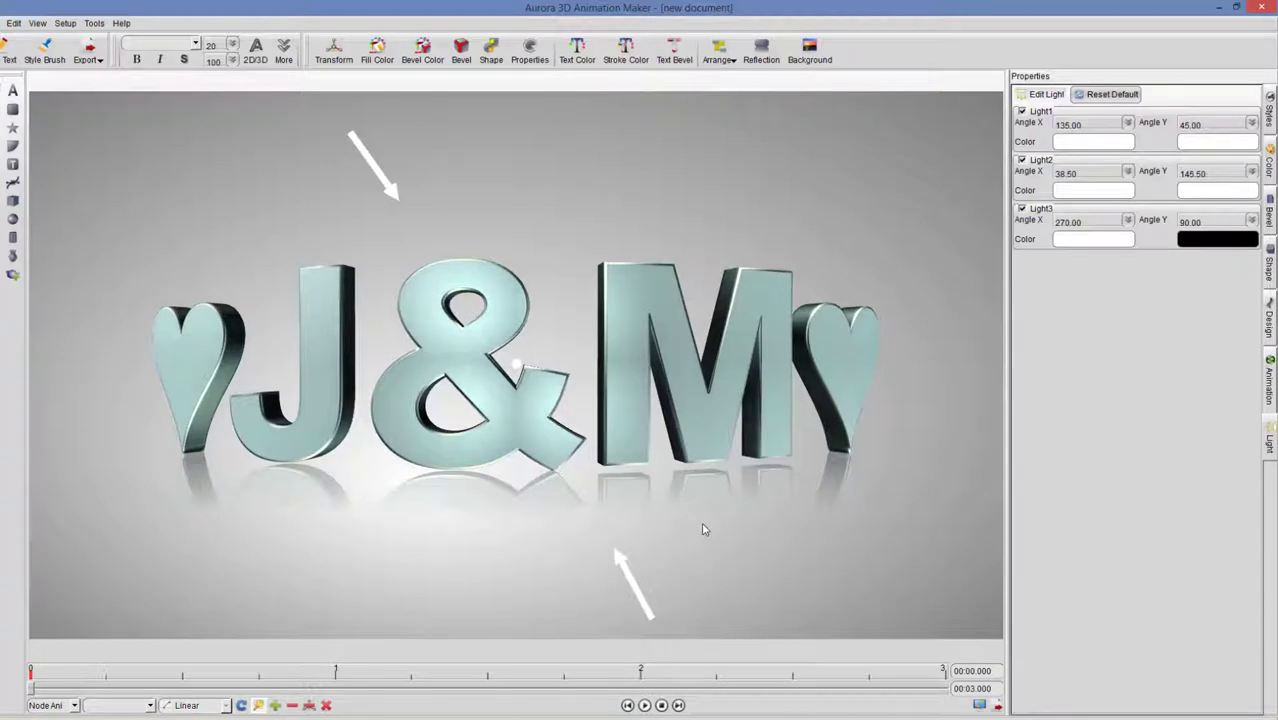
Enable Light Animation with the timeline positioned at 00:00.152.
{"action": "left_click", "coordinate": [1270, 394]}
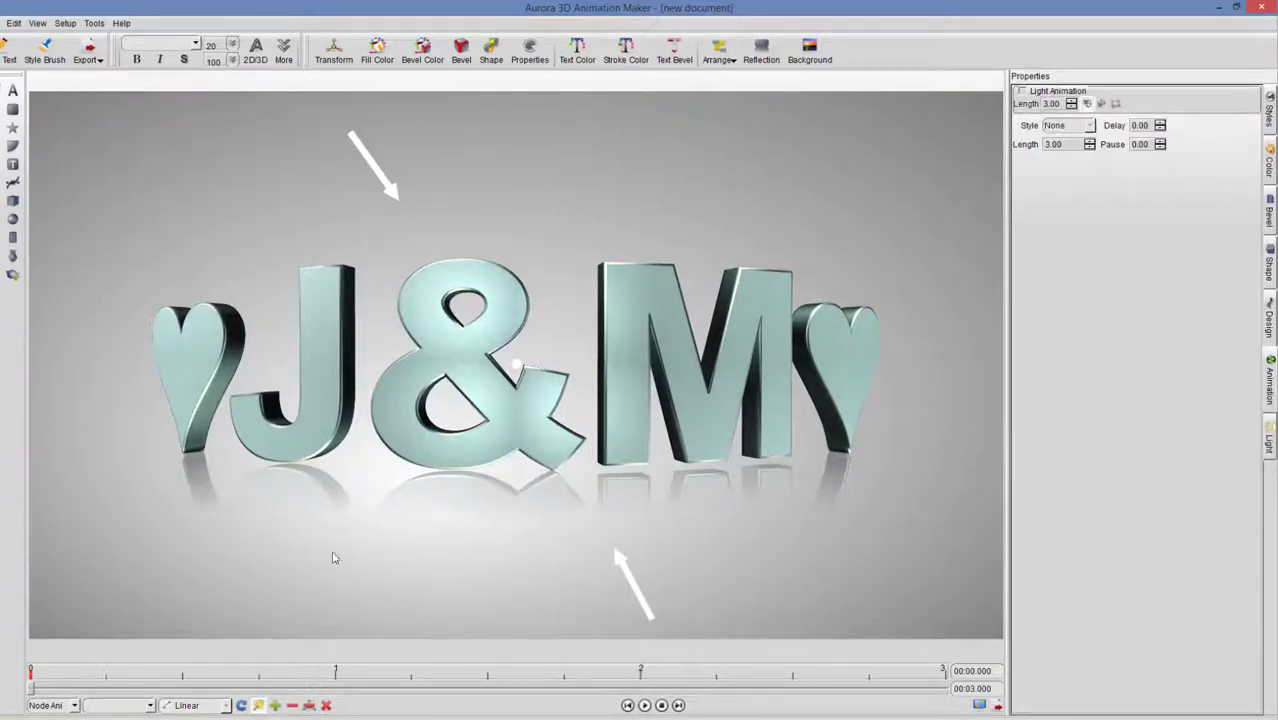
{"action": "left_click", "coordinate": [78, 683]}
{"action": "left_click", "coordinate": [1021, 91]}
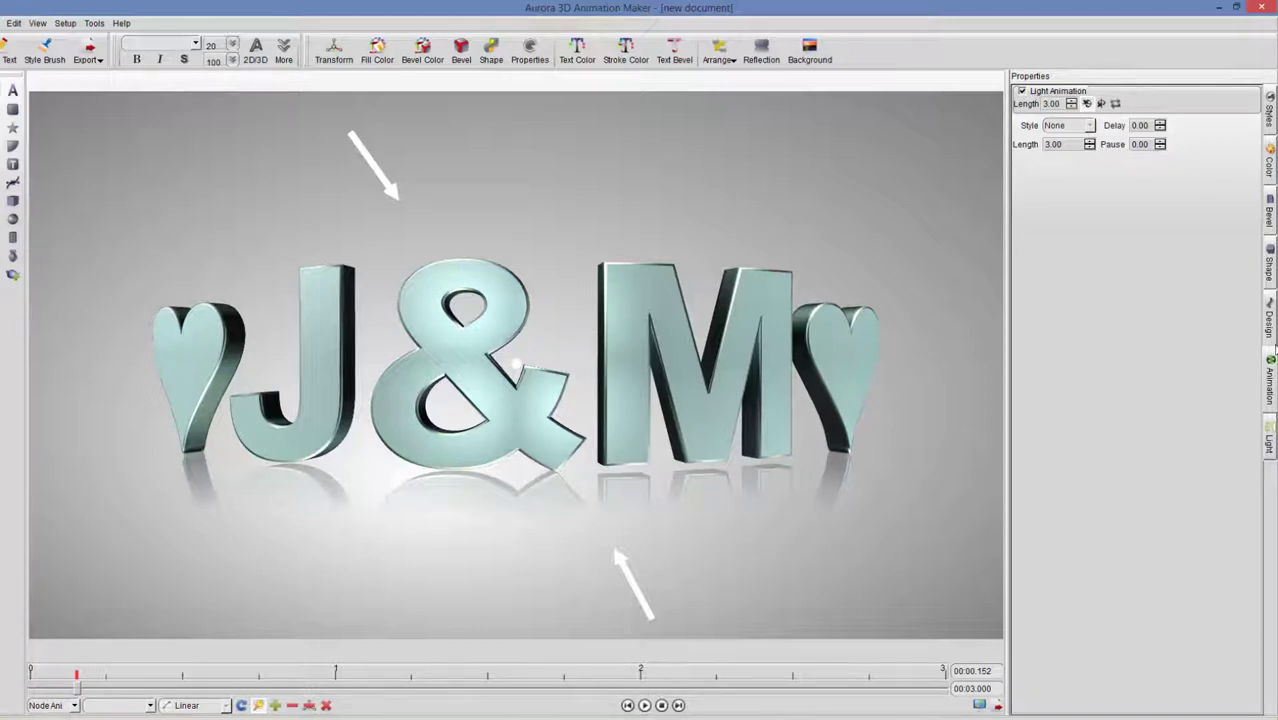
Turn off Light1 and return to the Light Animation settings.
{"action": "left_click", "coordinate": [1268, 436]}
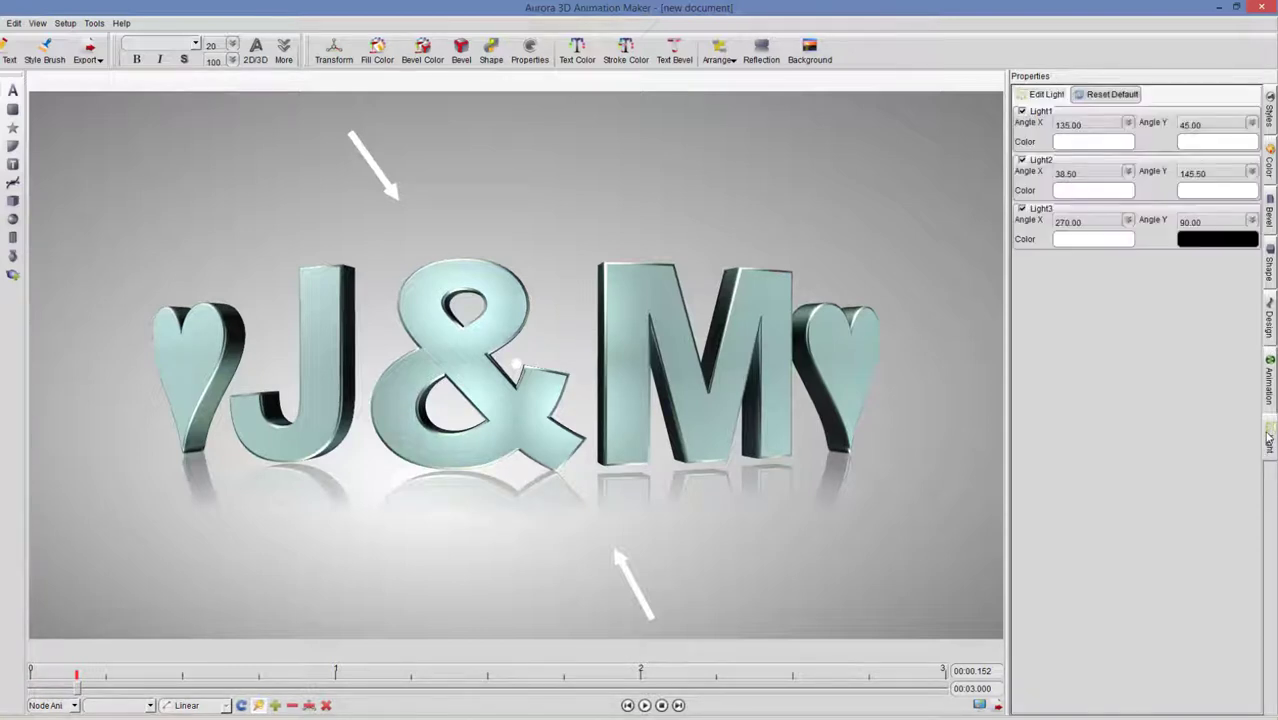
{"action": "left_click", "coordinate": [1021, 111]}
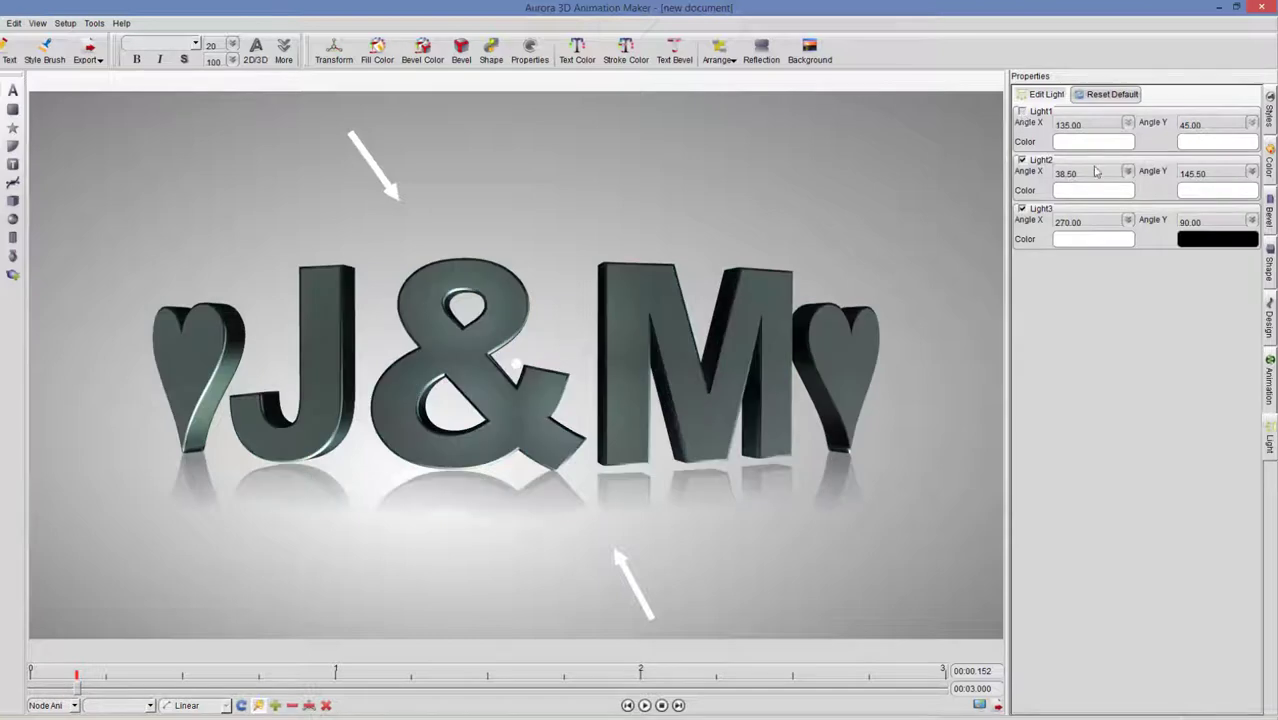
{"action": "left_click", "coordinate": [1270, 385]}
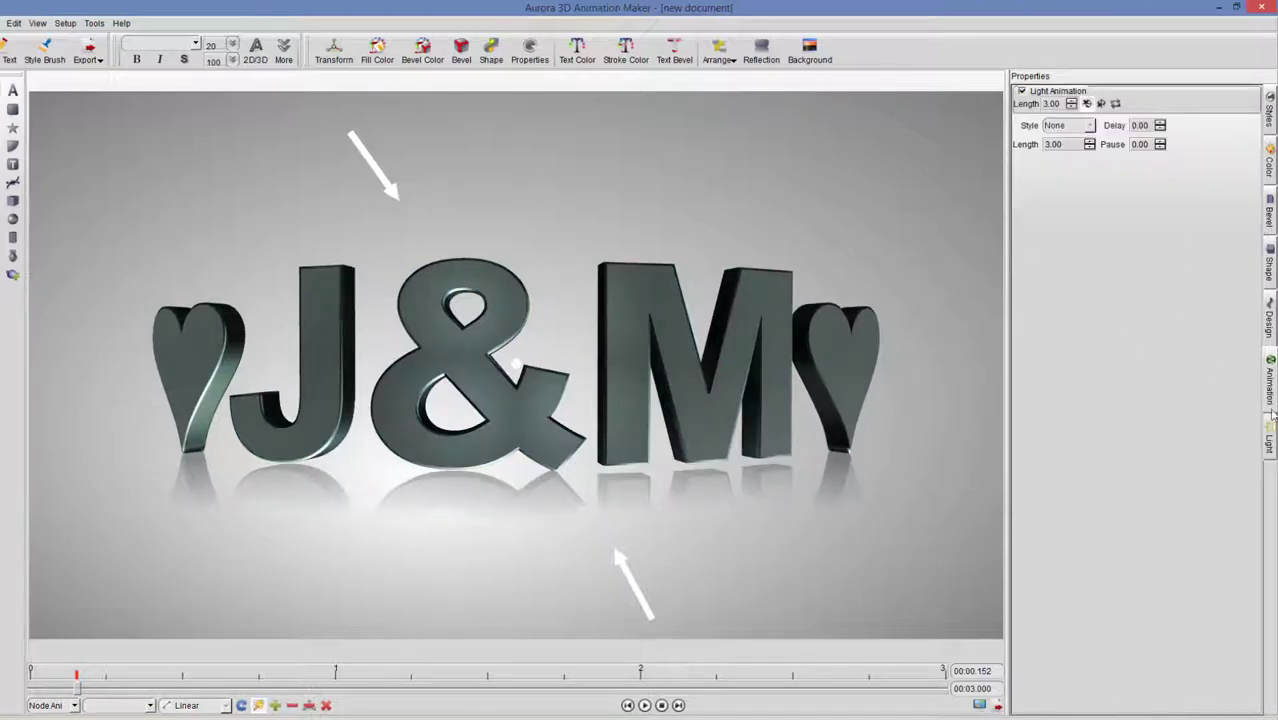
{"action": "left_click", "coordinate": [1270, 430]}
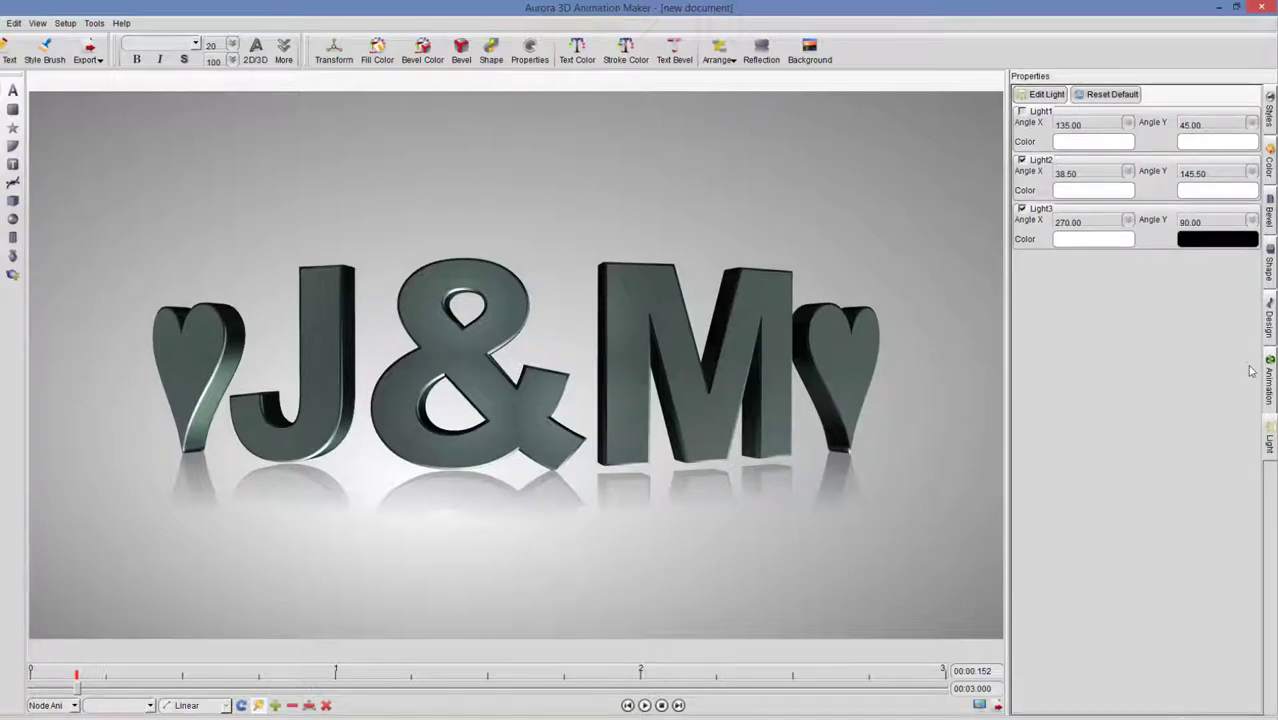
{"action": "left_click", "coordinate": [1270, 390]}
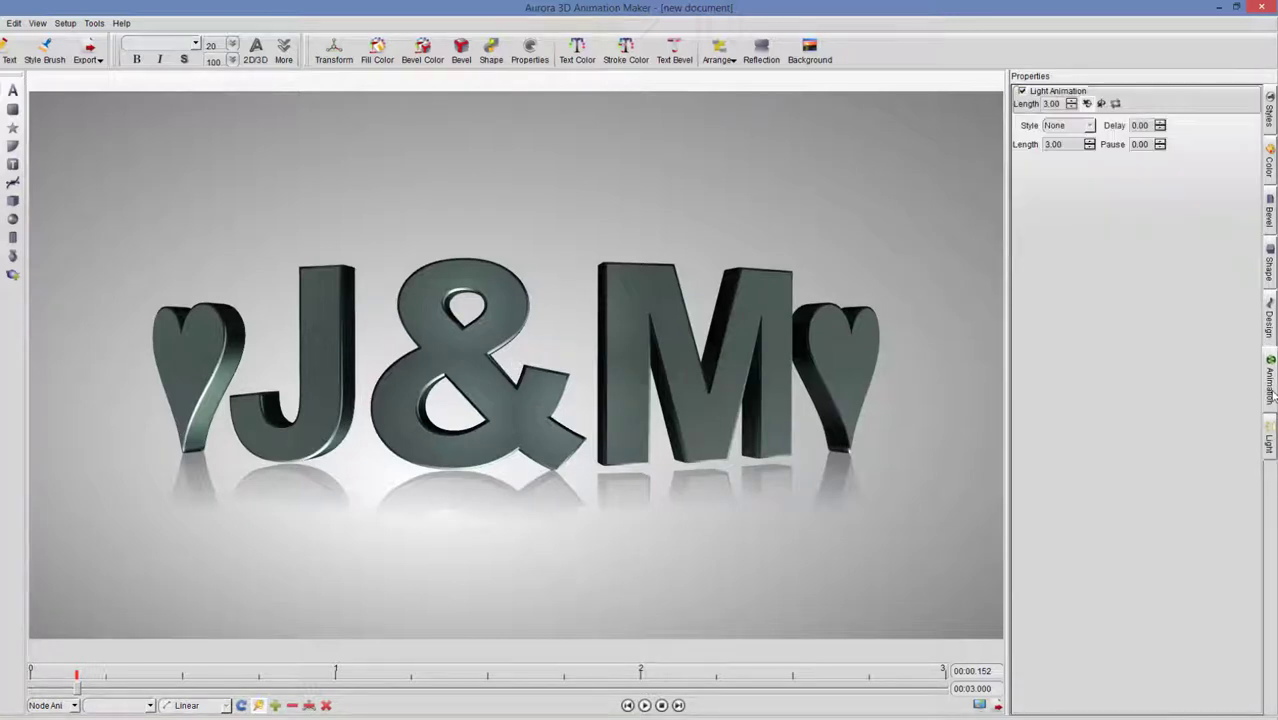
Tilt the J & M text slightly about its X axis, and turn it slightly about the Y axis at 00:00.277.
{"action": "left_click", "coordinate": [468, 416]}
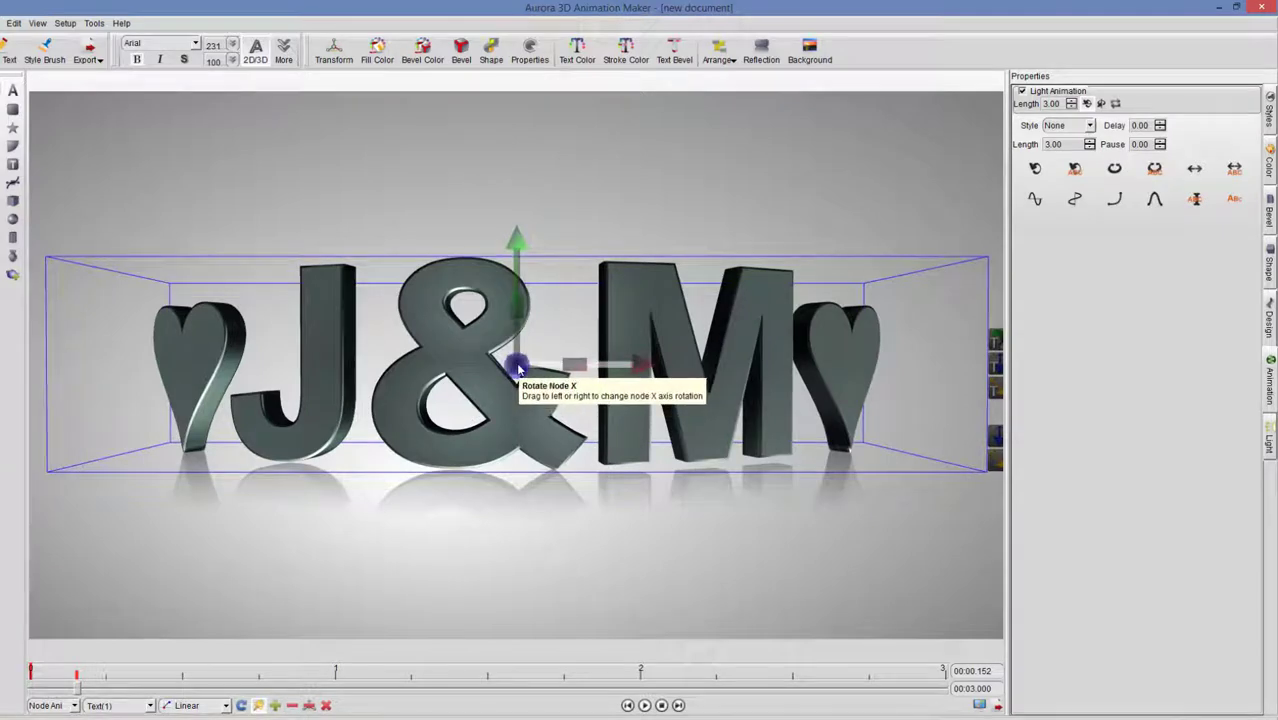
{"action": "left_click_drag", "start_coordinate": [517, 368], "coordinate": [844, 605]}
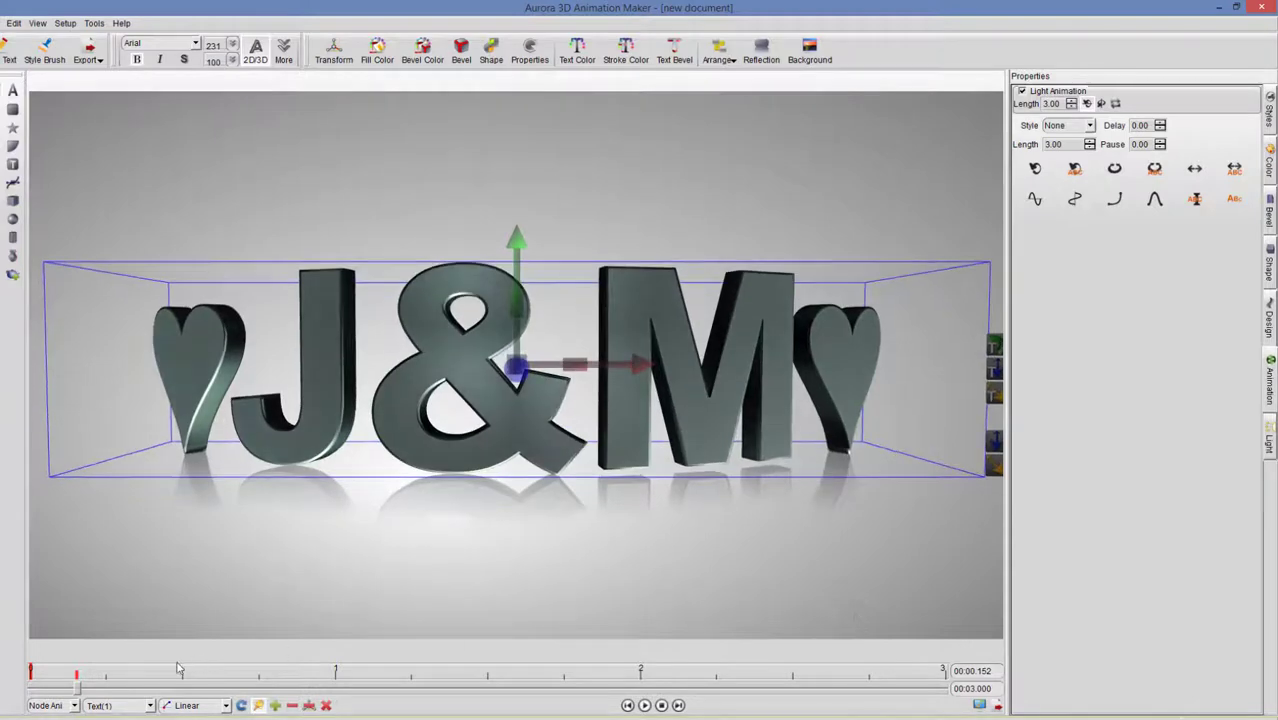
{"action": "left_click", "coordinate": [114, 679]}
{"action": "left_click_drag", "start_coordinate": [519, 347], "coordinate": [940, 318]}
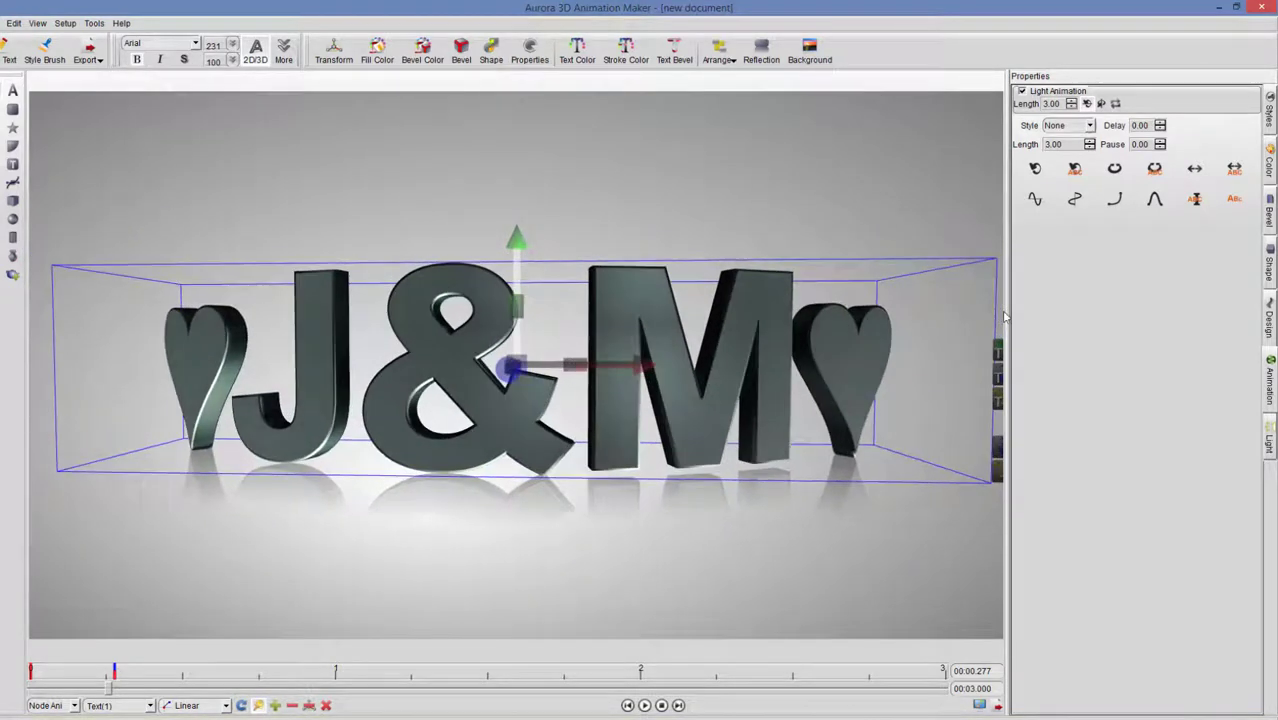
At 00:00.501, reduce the text's font size to 209 and its height scale to 92.
{"action": "left_click", "coordinate": [184, 680]}
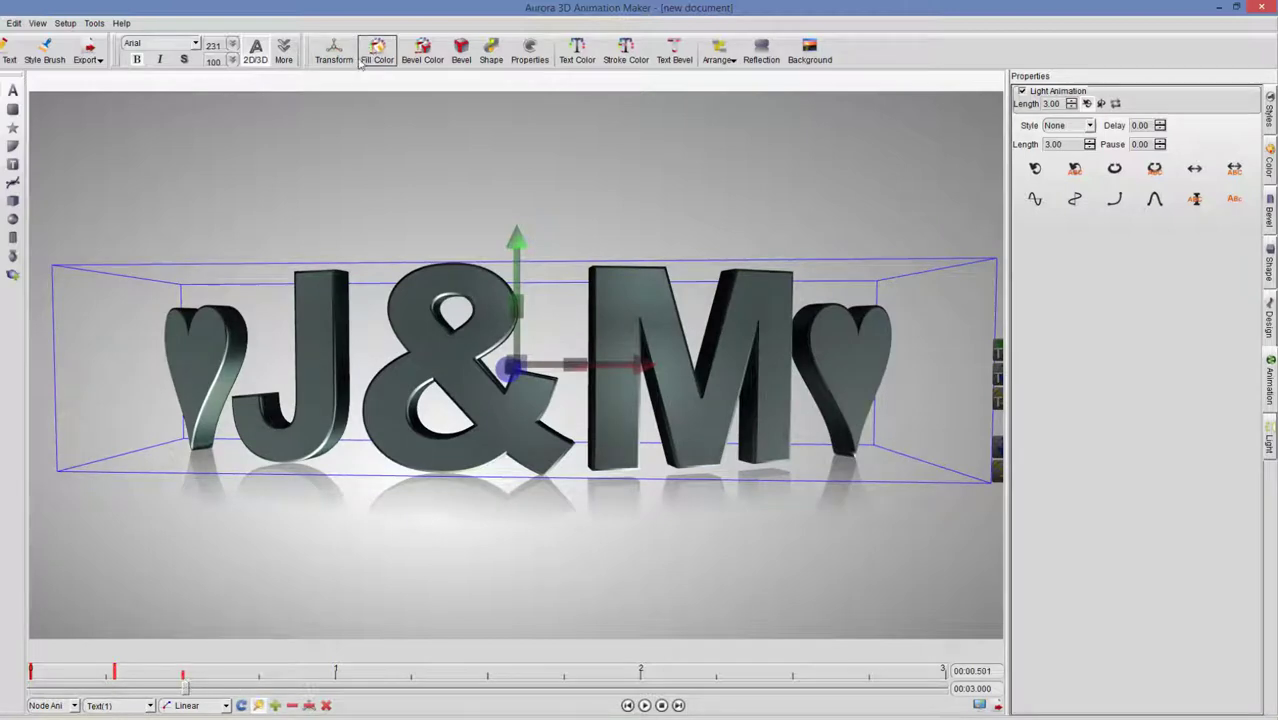
{"action": "left_click", "coordinate": [233, 45]}
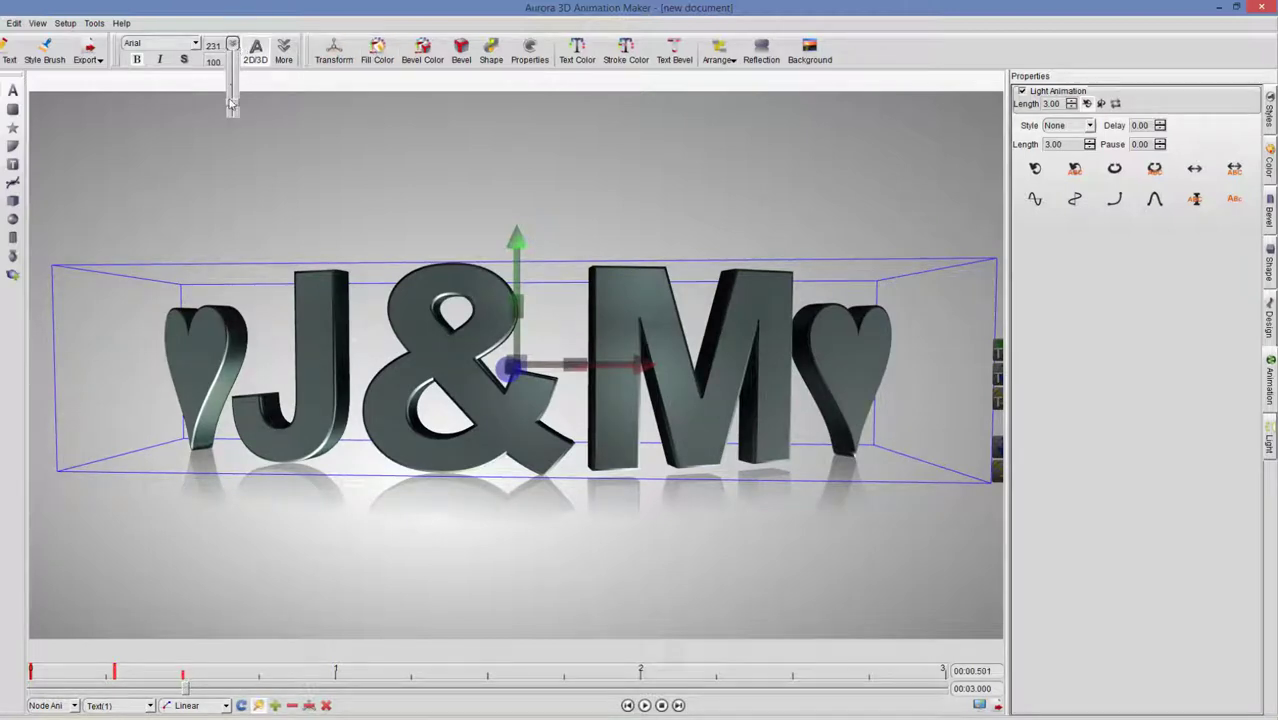
{"action": "left_click_drag", "start_coordinate": [232, 108], "coordinate": [232, 109]}
{"action": "left_click", "coordinate": [358, 353]}
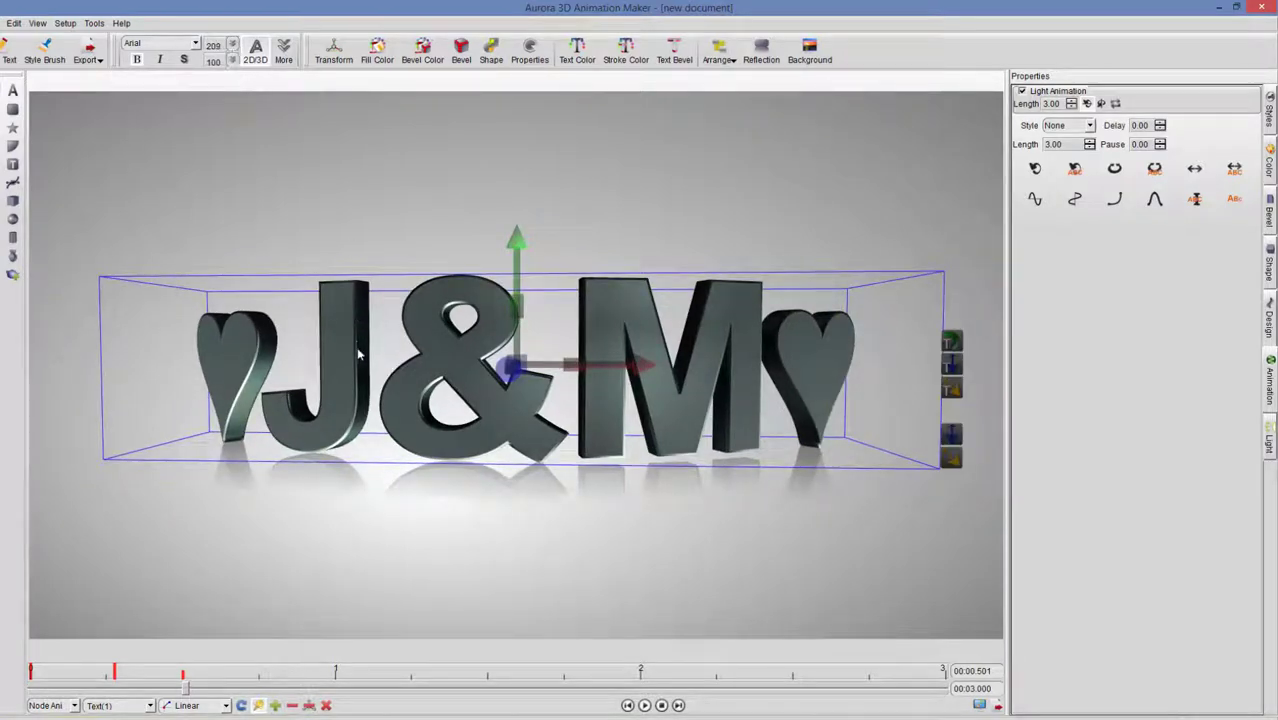
{"action": "left_click", "coordinate": [232, 60]}
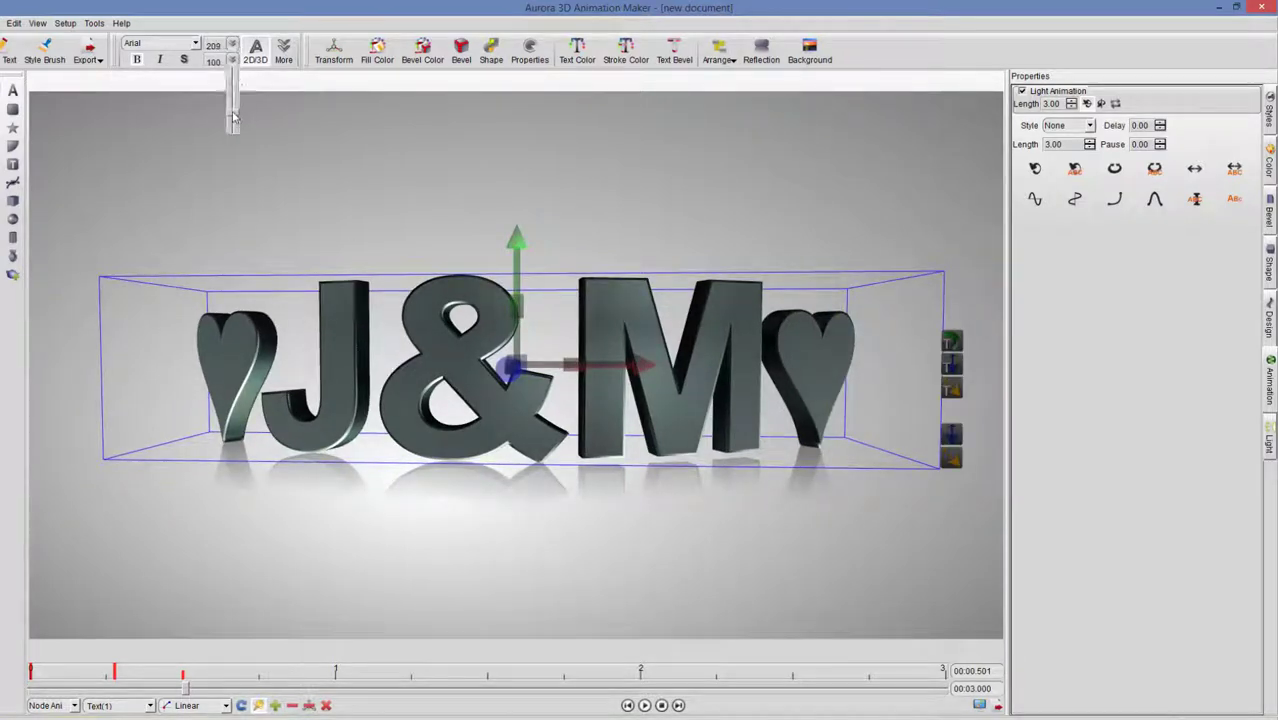
{"action": "left_click_drag", "start_coordinate": [232, 117], "coordinate": [233, 118]}
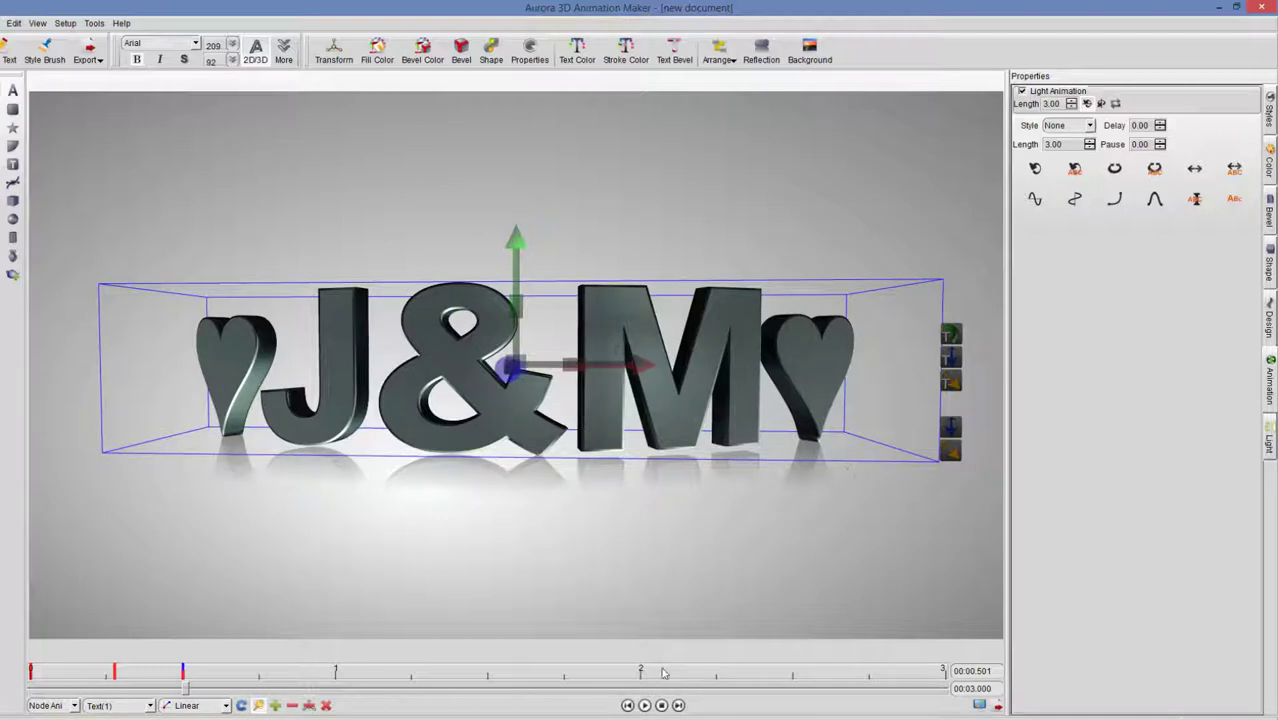
Tilt the text slightly about its X axis at about 00:00.753 and set another keyframe at 00:01.002.
{"action": "left_click", "coordinate": [261, 682]}
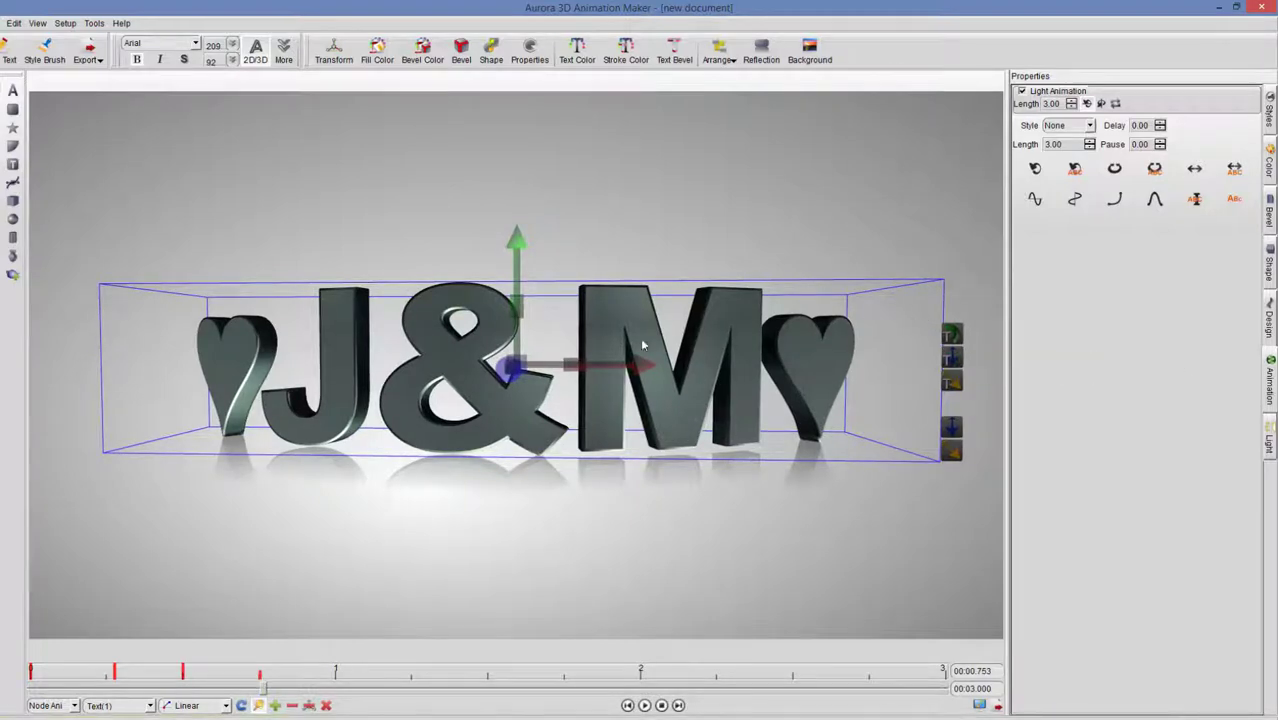
{"action": "left_click_drag", "start_coordinate": [570, 365], "coordinate": [987, 595]}
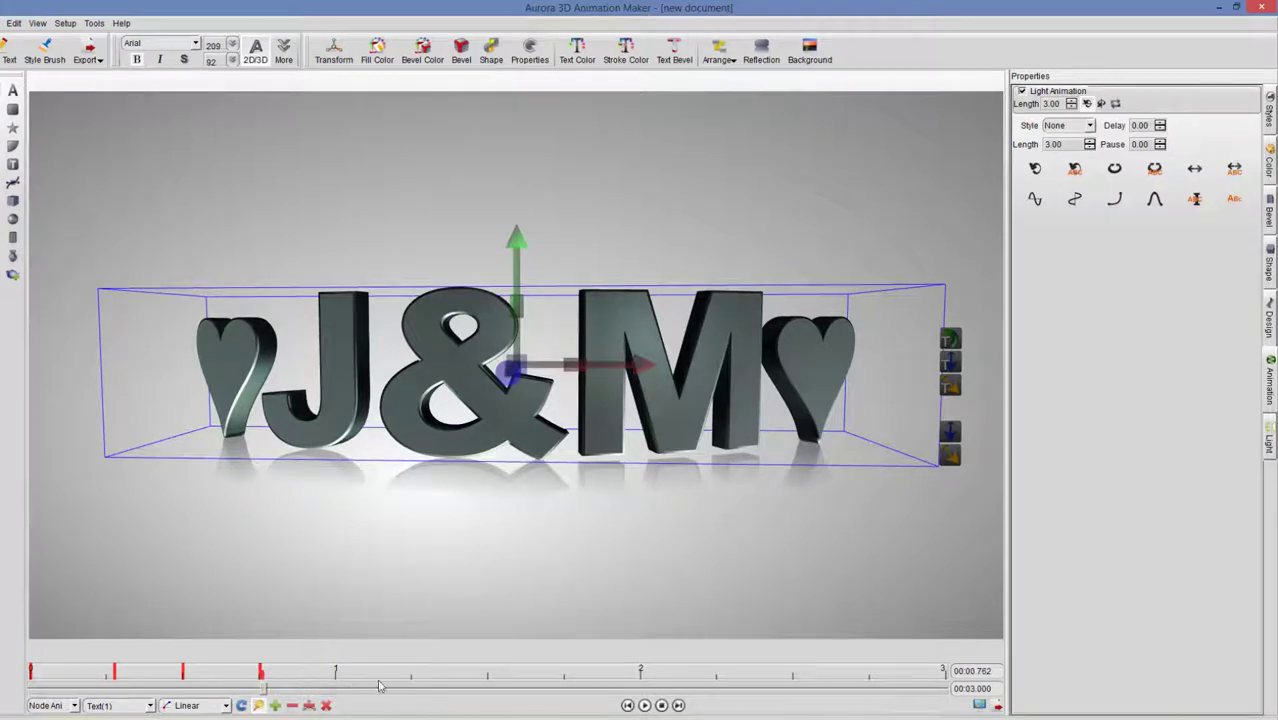
{"action": "left_click", "coordinate": [337, 676]}
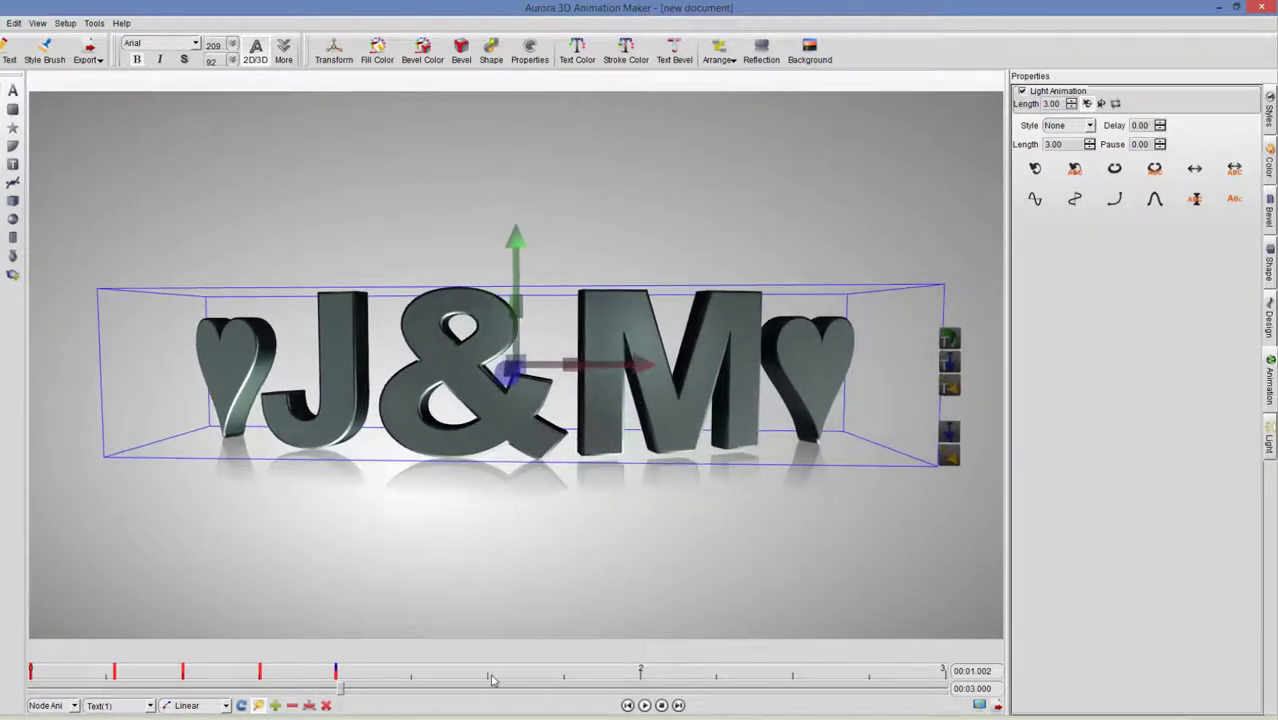
Spin the text about its Y axis at 00:01.248 and tilt it about its X axis at 00:01.496.
{"action": "left_click", "coordinate": [411, 677]}
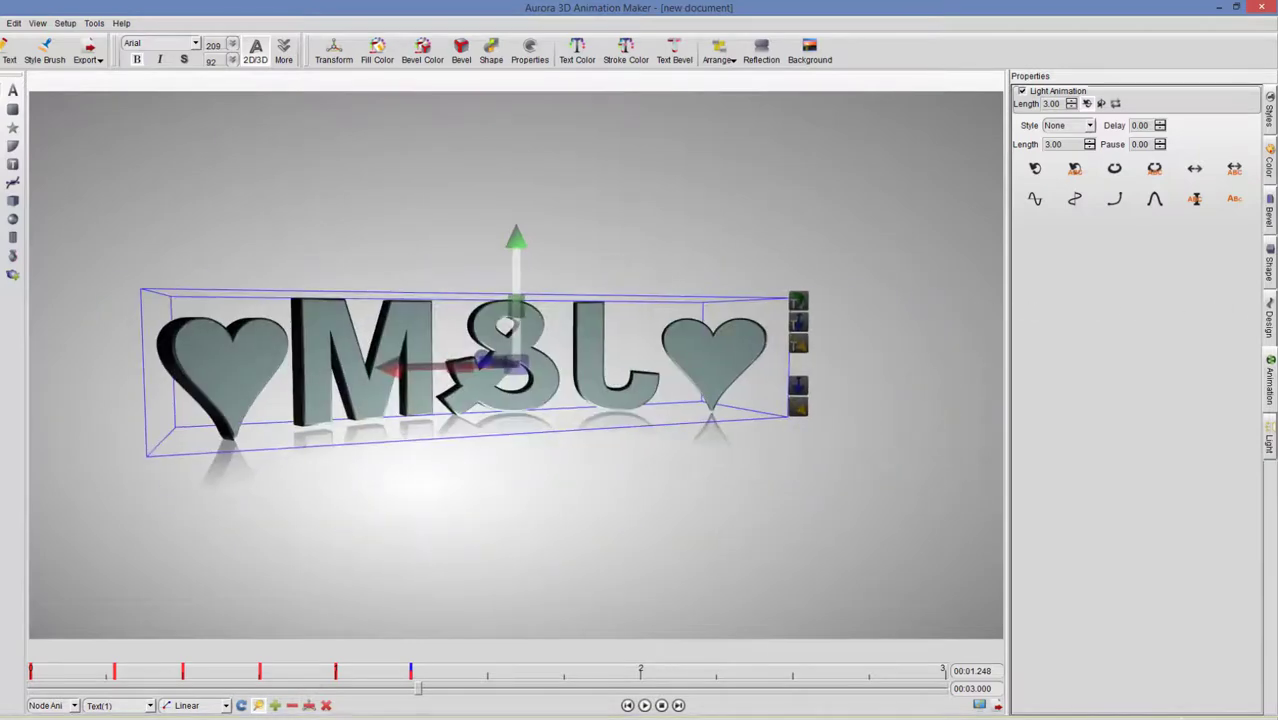
{"action": "left_click", "coordinate": [512, 363]}
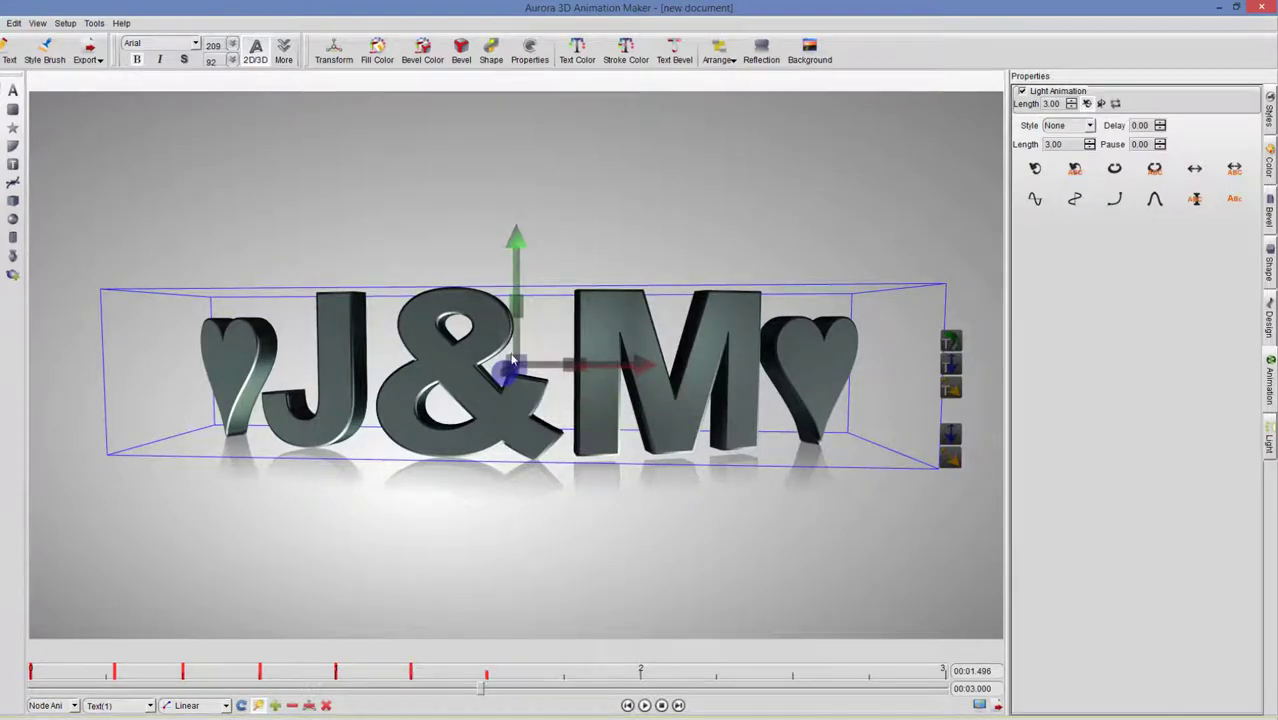
{"action": "left_click_drag", "start_coordinate": [512, 363], "coordinate": [755, 207]}
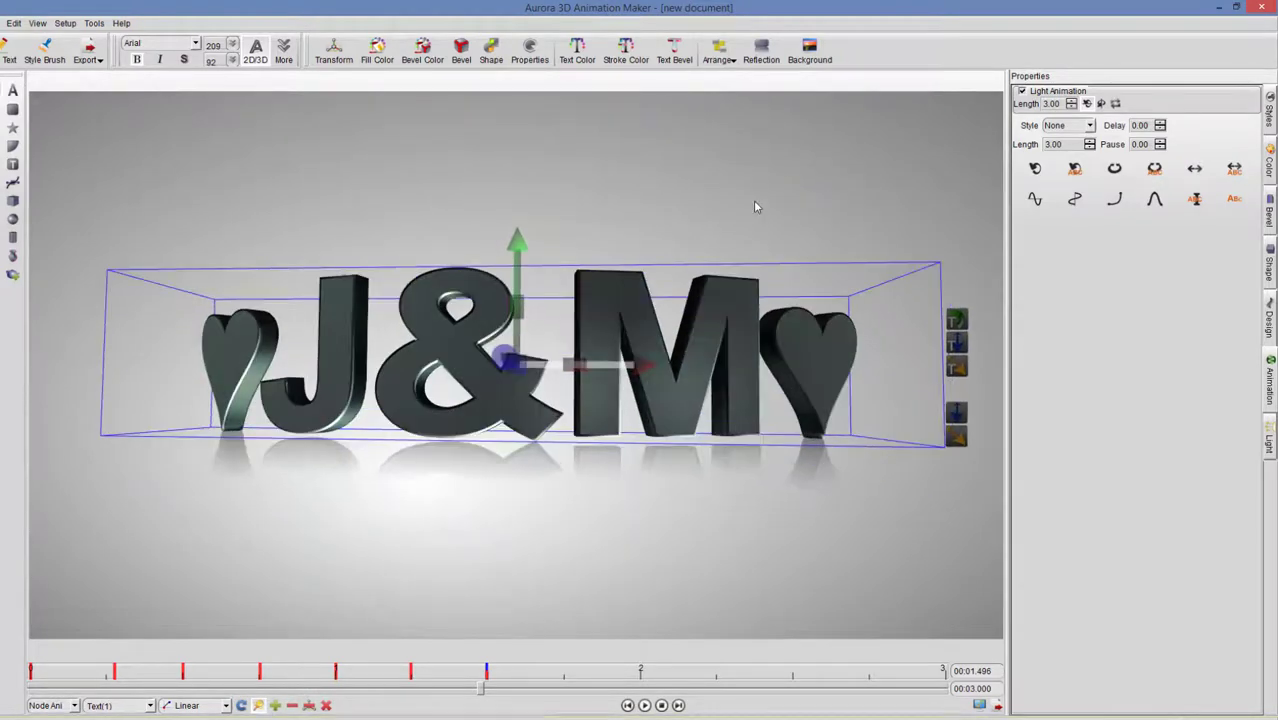
Shift the text slightly down and to the right at 00:02.000, and push it back in depth at about 2.5 seconds.
{"action": "left_click", "coordinate": [640, 670]}
{"action": "mouse_move", "coordinate": [578, 360]}
{"action": "left_mouse_down"}
{"action": "mouse_move", "coordinate": [604, 365]}
{"action": "mouse_move", "coordinate": [571, 263]}
{"action": "mouse_move", "coordinate": [522, 337]}
{"action": "mouse_move", "coordinate": [528, 428]}
{"action": "mouse_move", "coordinate": [736, 371]}
{"action": "mouse_move", "coordinate": [588, 273]}
{"action": "mouse_move", "coordinate": [562, 360]}
{"action": "mouse_move", "coordinate": [585, 382]}
{"action": "left_mouse_up"}
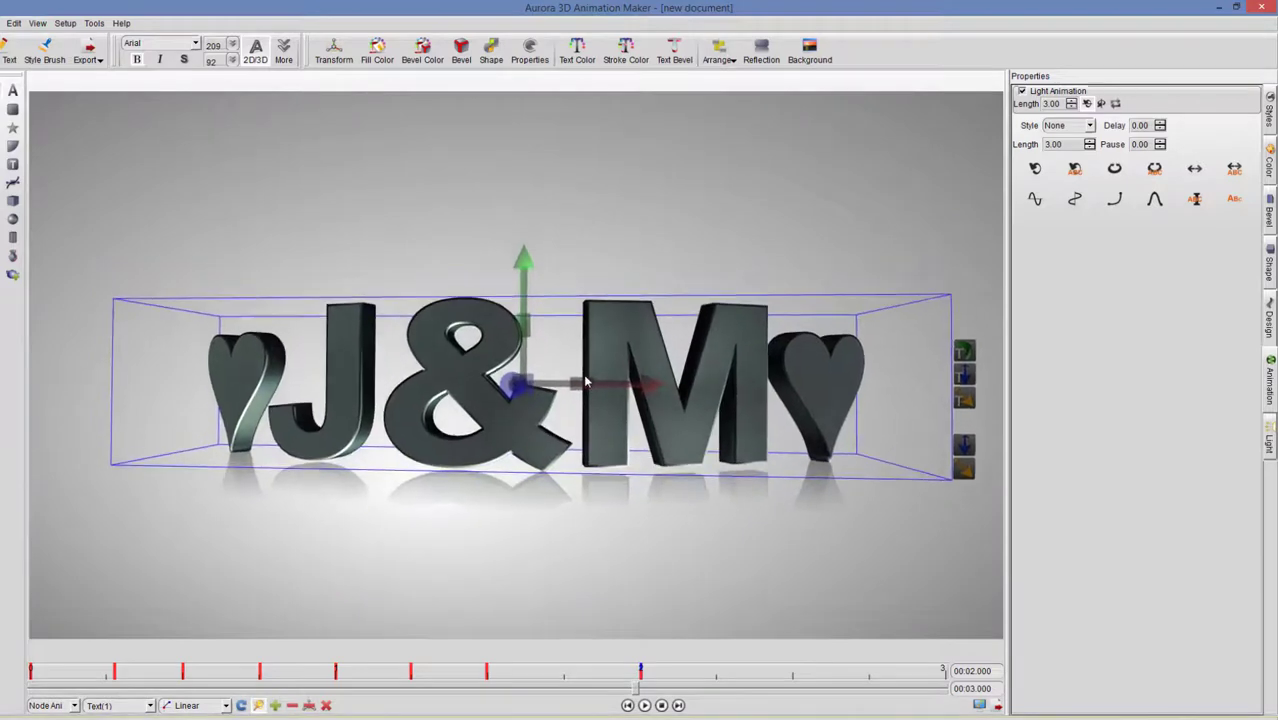
{"action": "left_click", "coordinate": [790, 688]}
{"action": "left_click_drag", "start_coordinate": [530, 388], "coordinate": [602, 306]}
Tilt the text slightly about its Z axis near the timeline's end, and narrow and turn it about its Y axis at 00:02.988.
{"action": "left_click", "coordinate": [869, 688]}
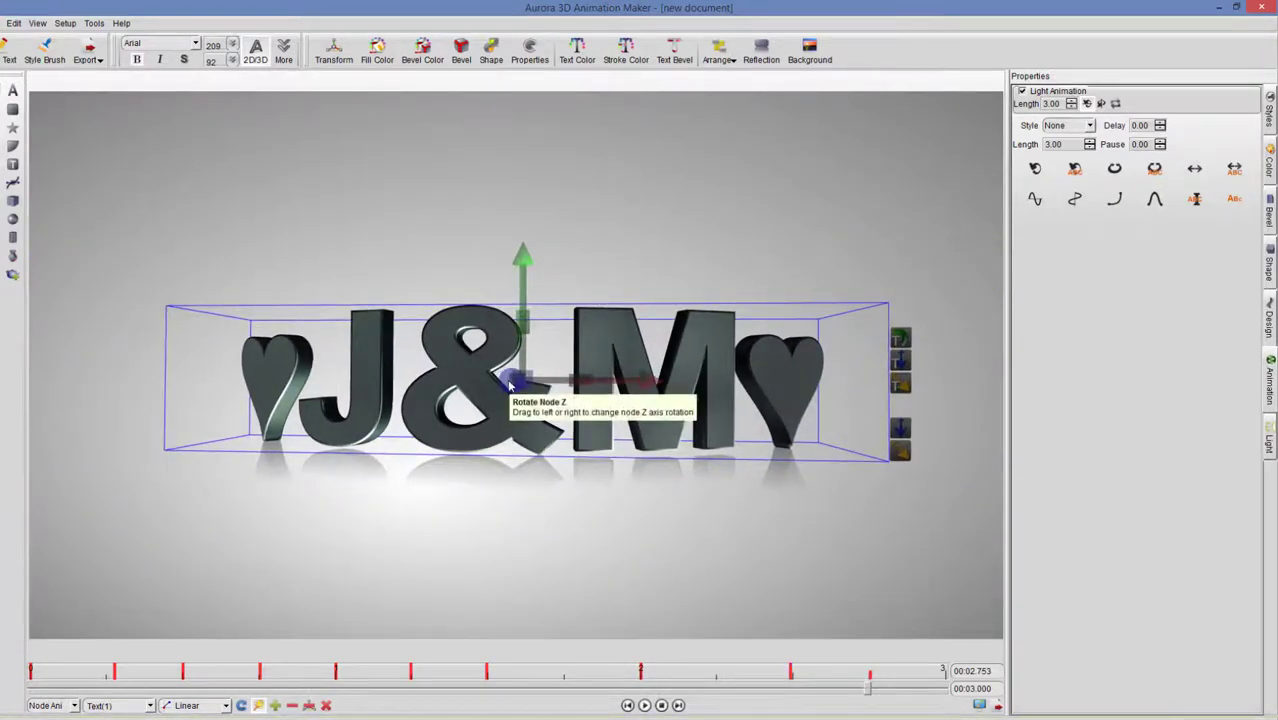
{"action": "left_click_drag", "start_coordinate": [509, 385], "coordinate": [918, 374]}
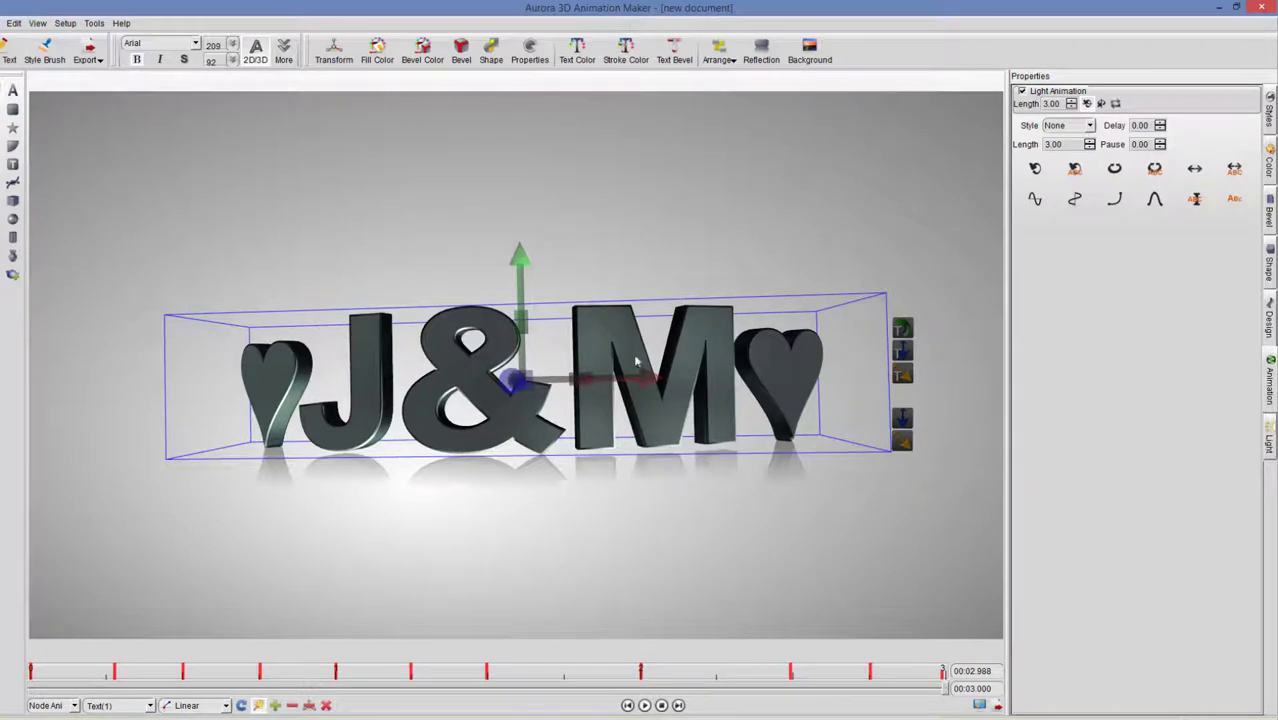
{"action": "left_click_drag", "start_coordinate": [580, 378], "coordinate": [574, 330]}
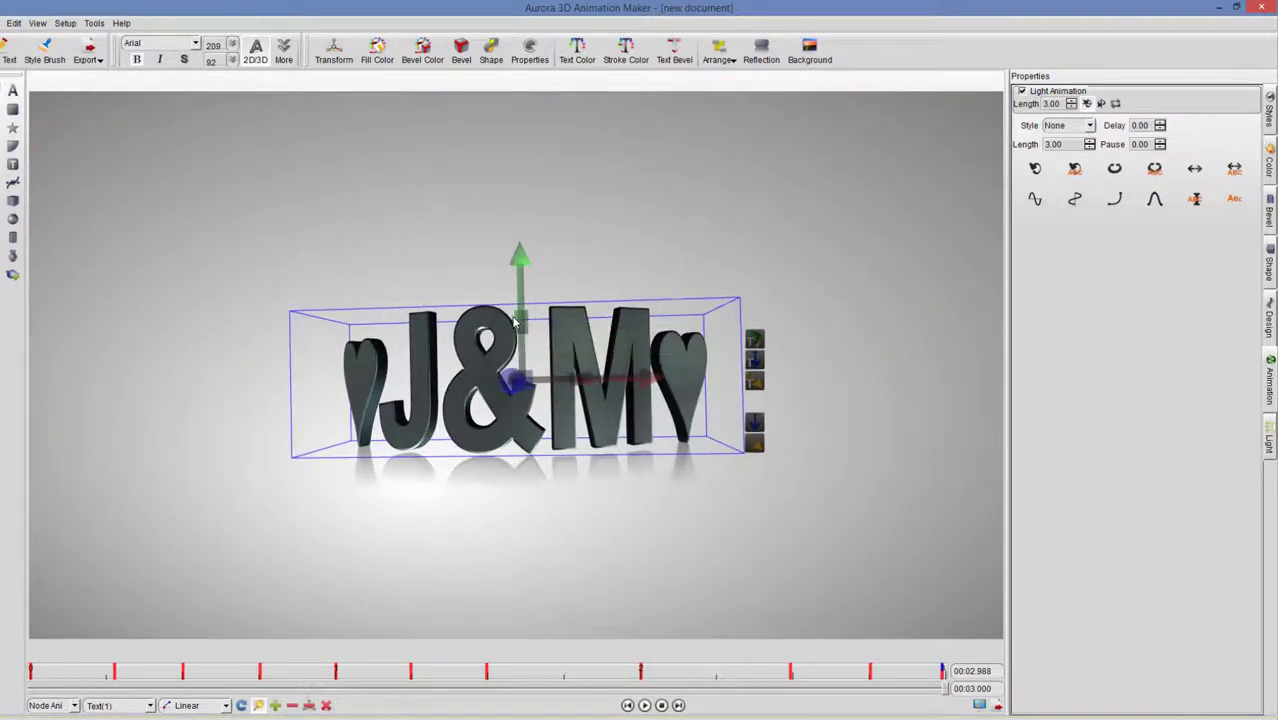
{"action": "left_click_drag", "start_coordinate": [523, 327], "coordinate": [497, 403]}
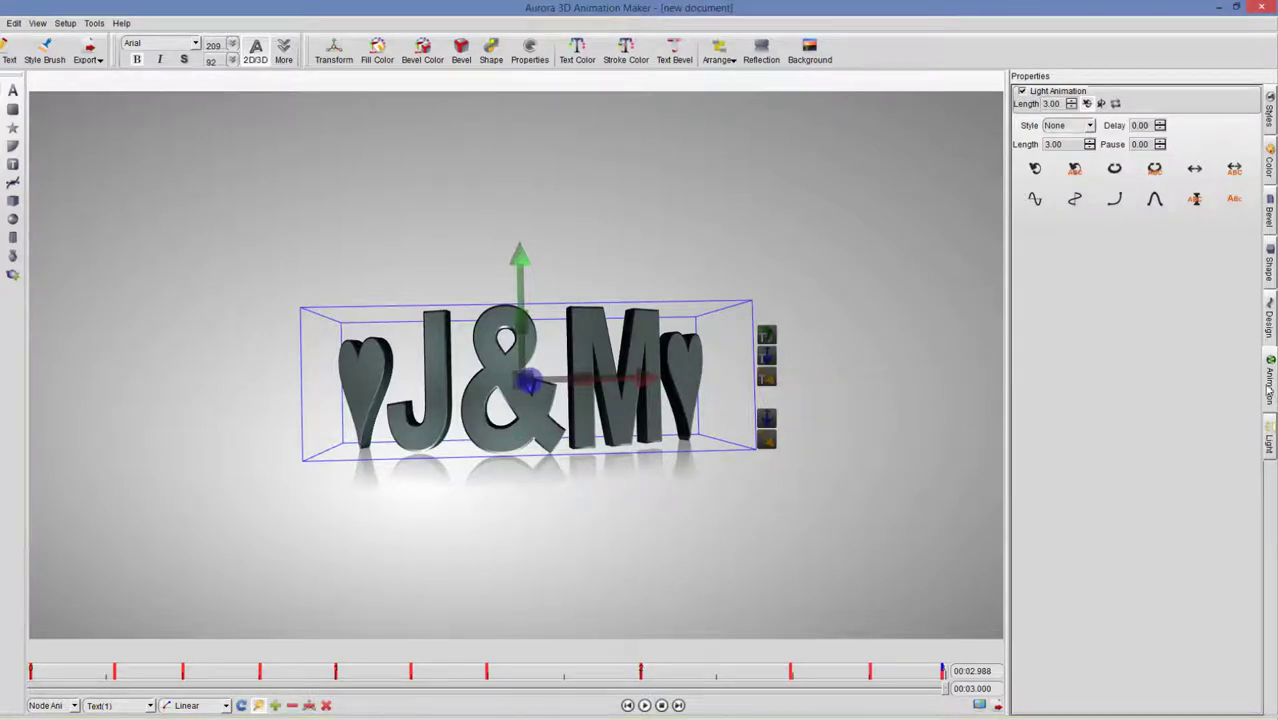
{"action": "left_click", "coordinate": [862, 418]}
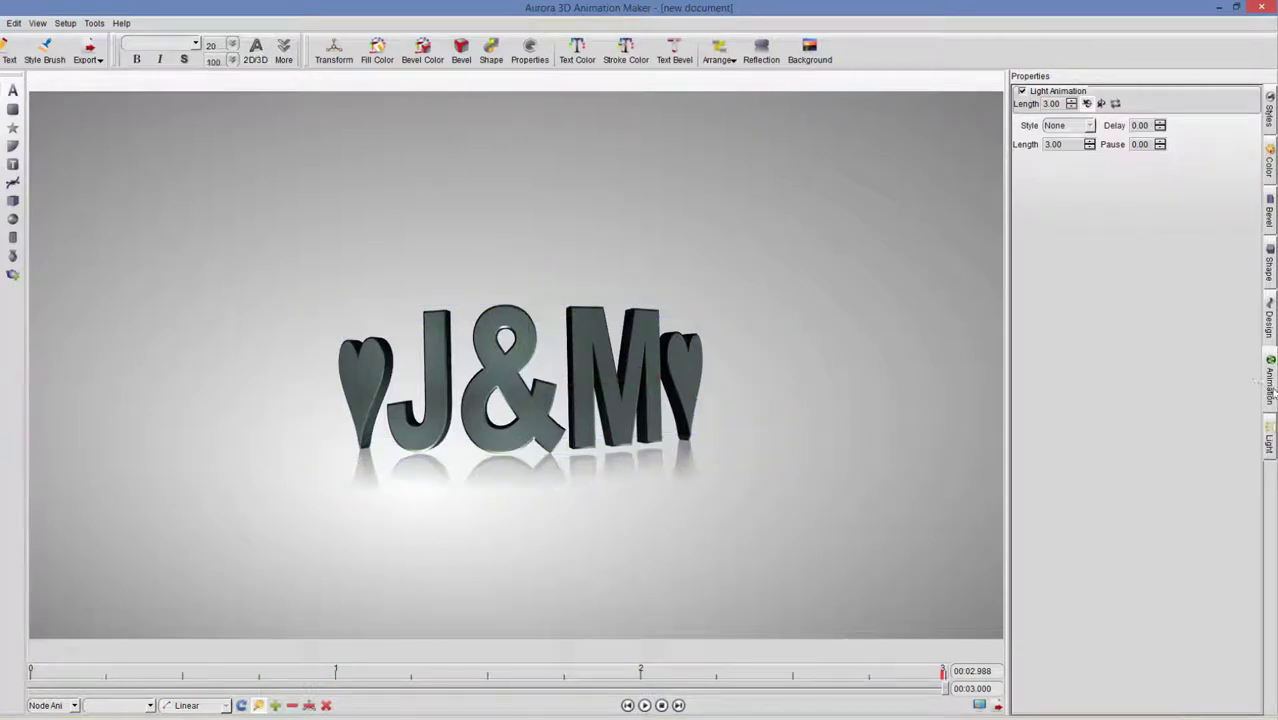
Turn off the light animation.
{"action": "left_click", "coordinate": [1267, 324]}
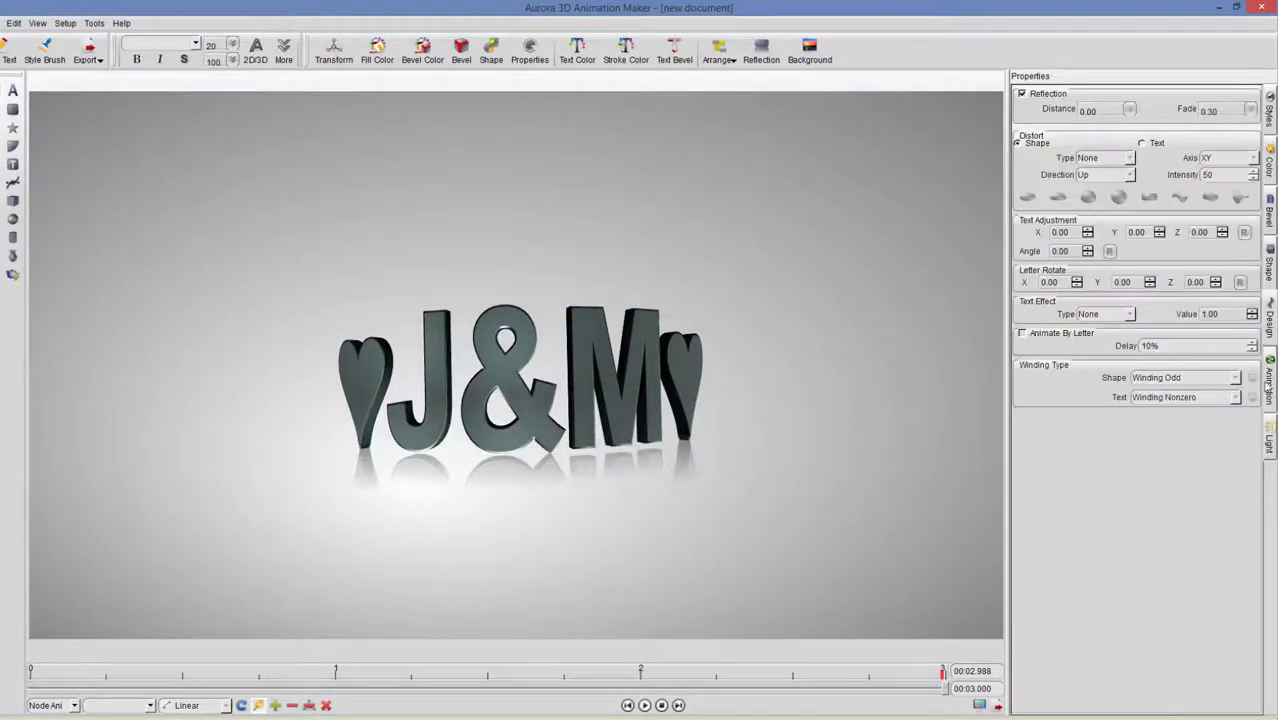
{"action": "left_click", "coordinate": [1268, 386]}
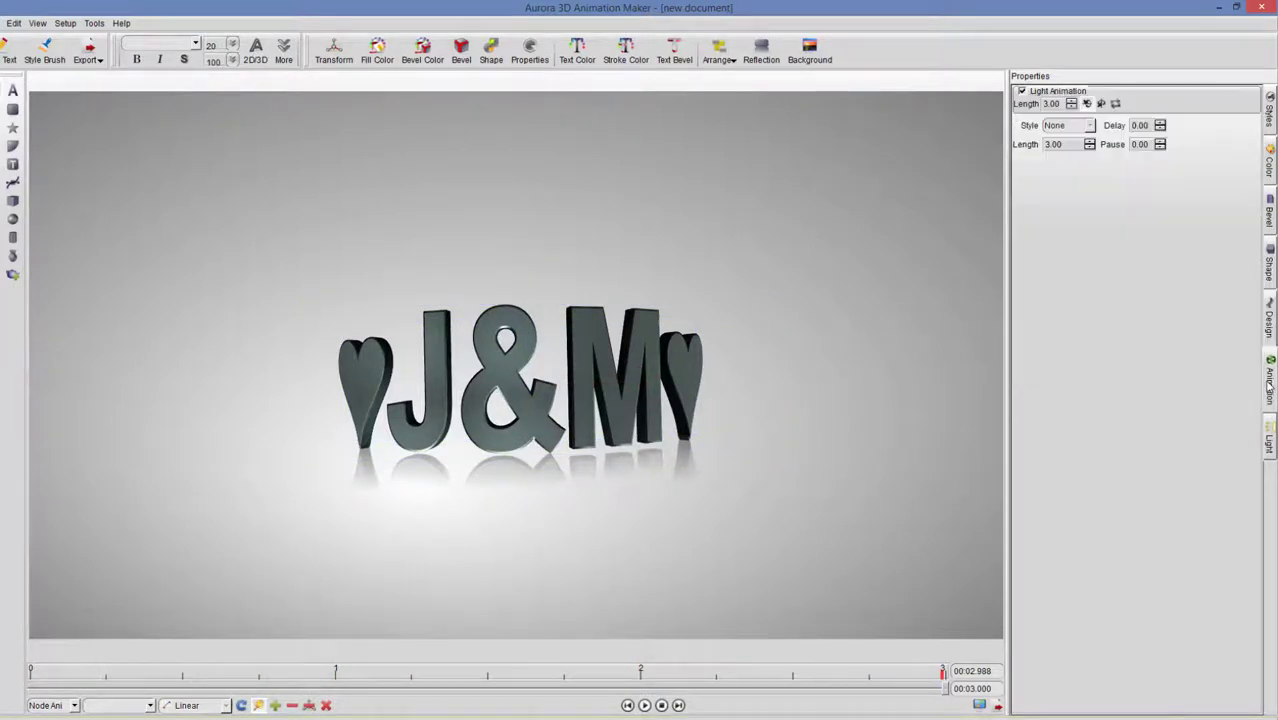
{"action": "left_click", "coordinate": [1021, 91]}
{"action": "left_click", "coordinate": [1267, 330]}
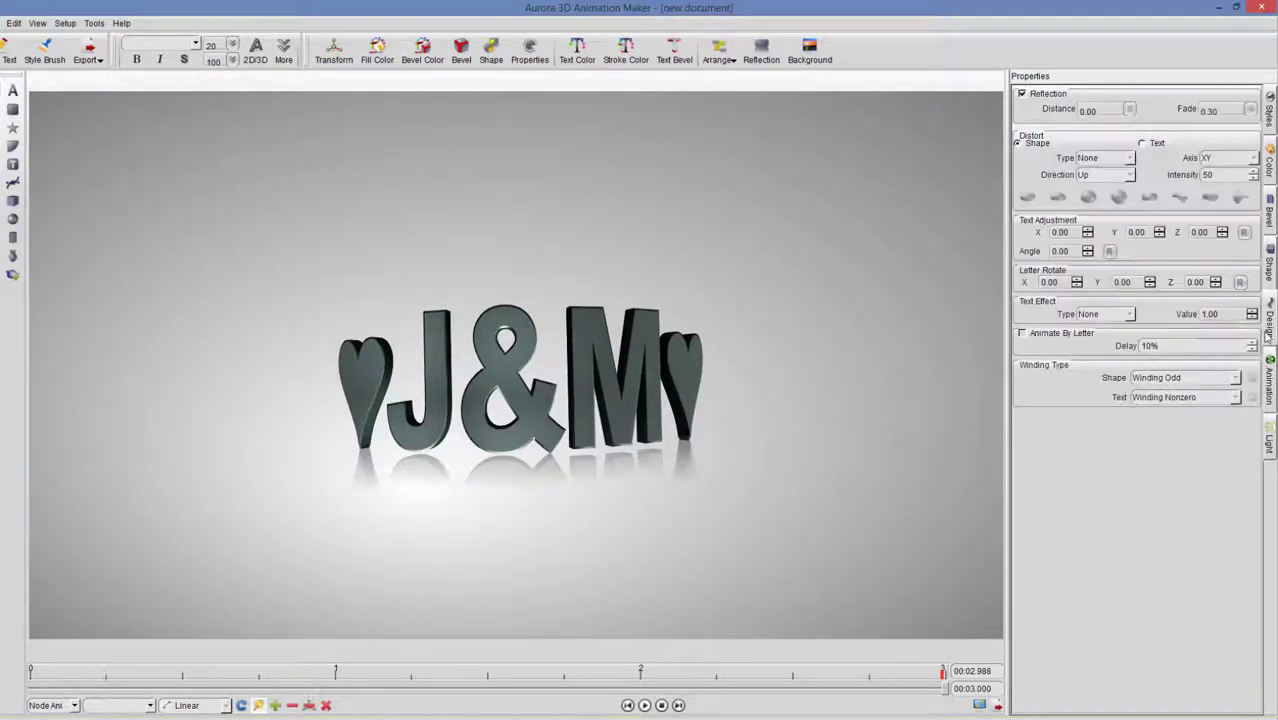
{"action": "left_click", "coordinate": [1269, 382]}
{"action": "left_click", "coordinate": [1273, 430]}
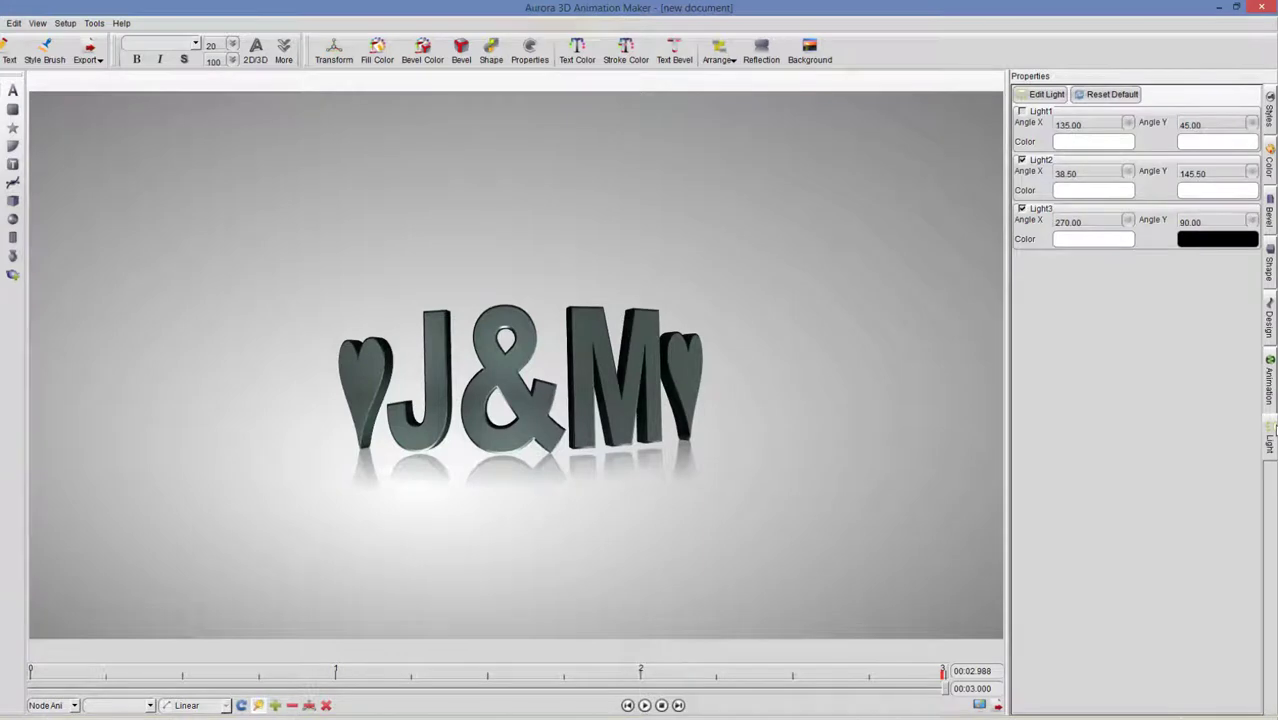
{"action": "left_click", "coordinate": [1269, 385]}
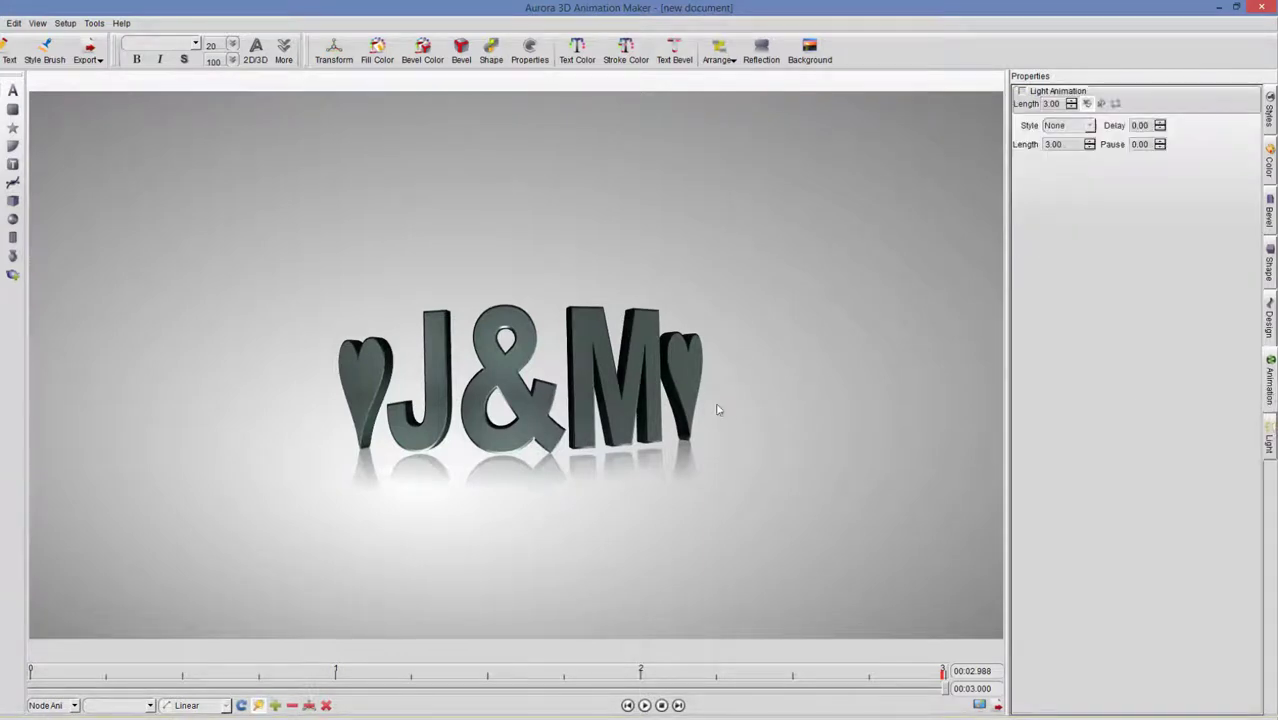
Distort the J & M text with the Sector type on the XZ axis, applying the distortion to Text.
{"action": "left_click", "coordinate": [634, 356]}
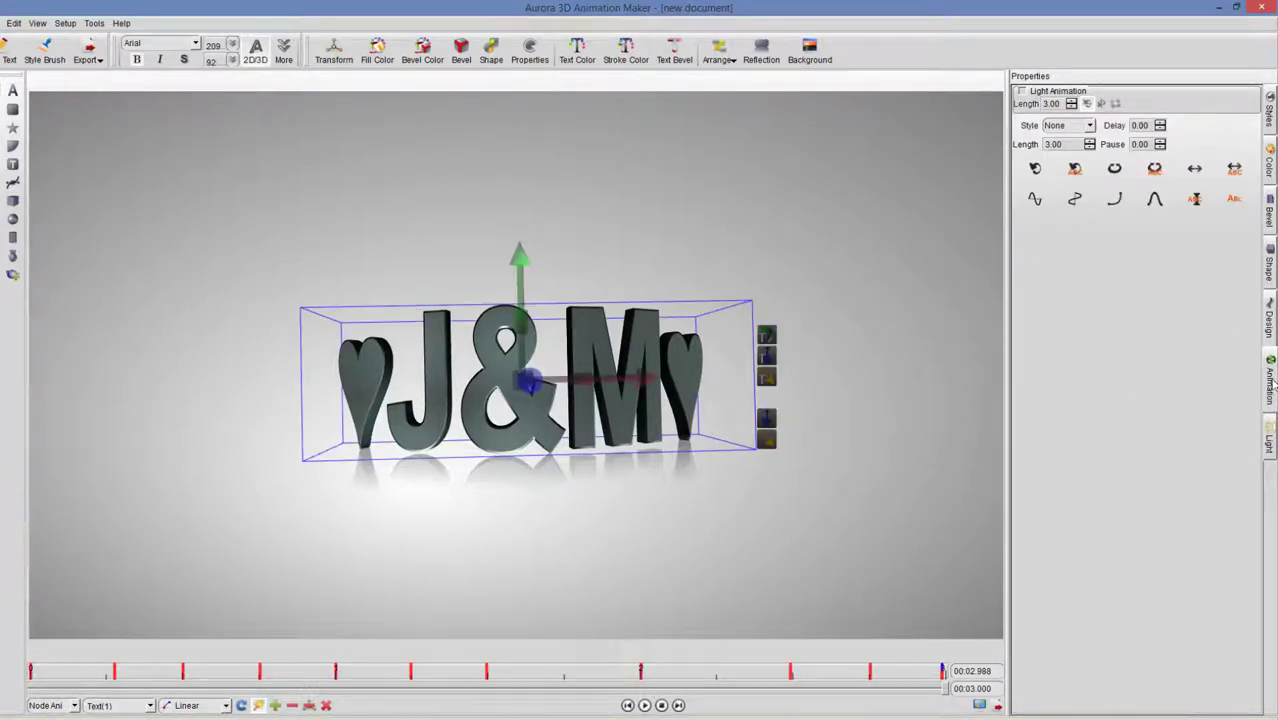
{"action": "left_click", "coordinate": [1270, 339]}
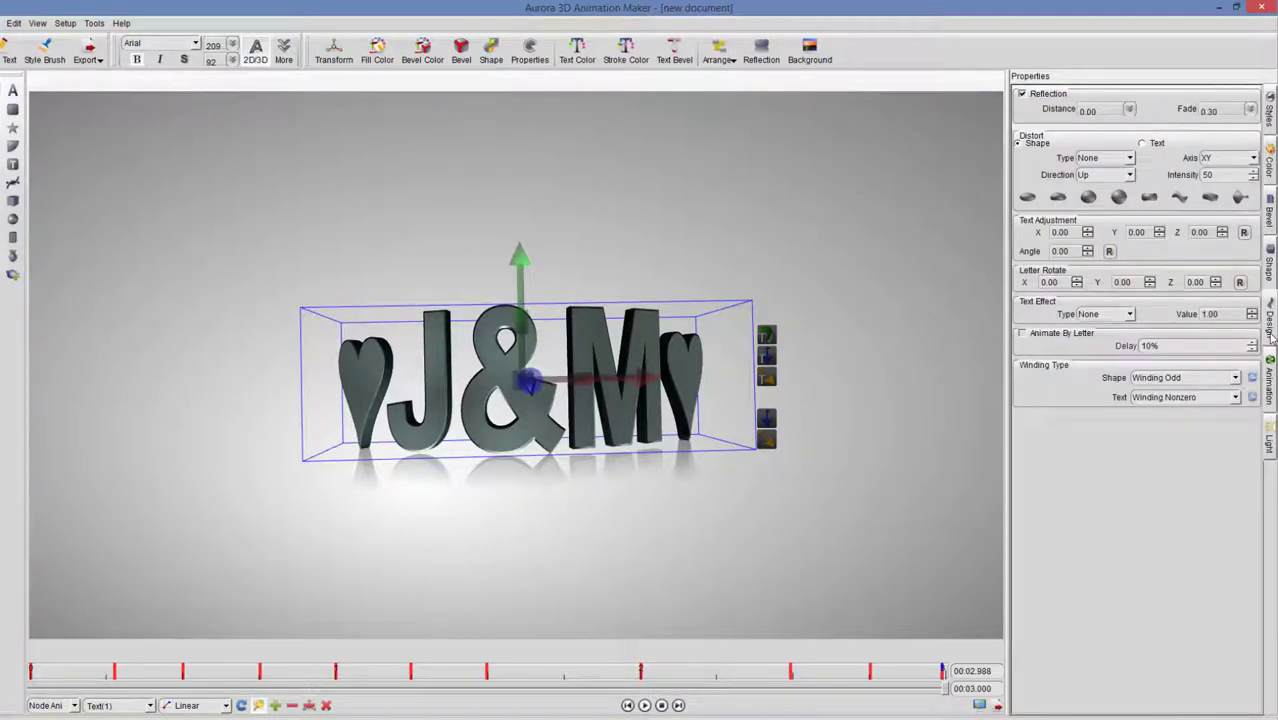
{"action": "left_click", "coordinate": [1253, 158]}
{"action": "left_click", "coordinate": [1210, 167]}
{"action": "left_click", "coordinate": [1131, 158]}
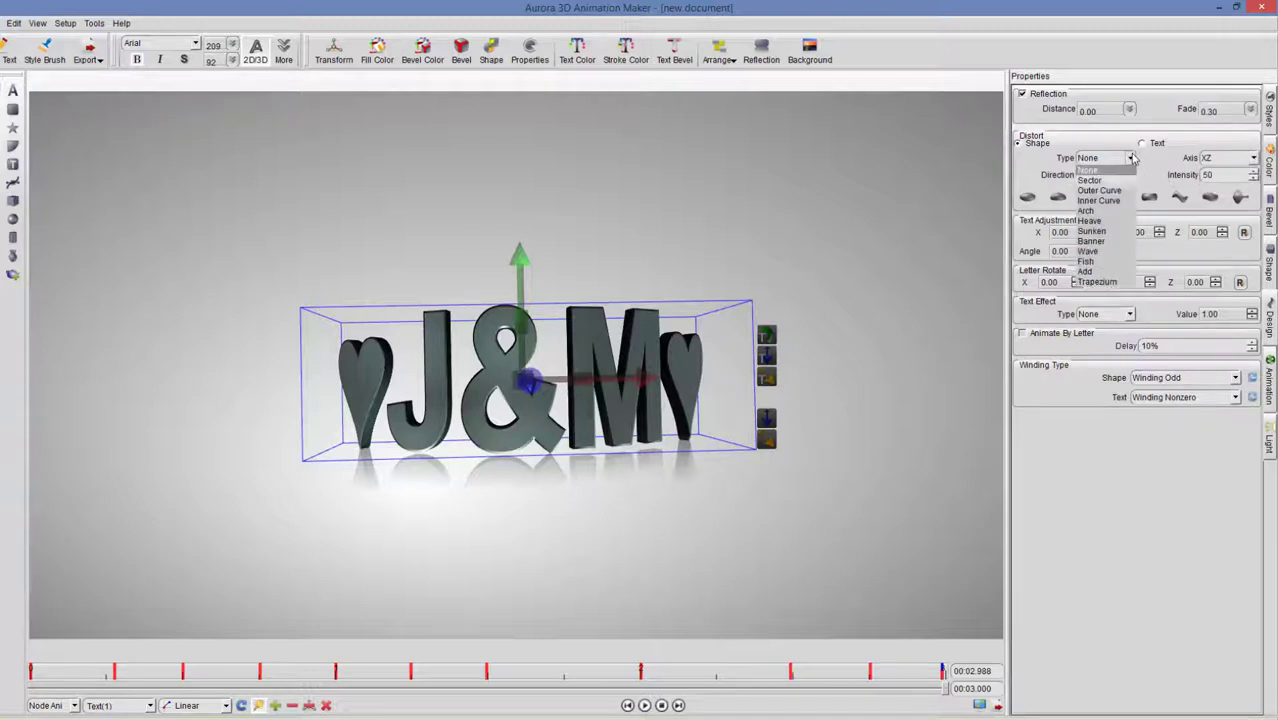
{"action": "left_click", "coordinate": [1118, 181]}
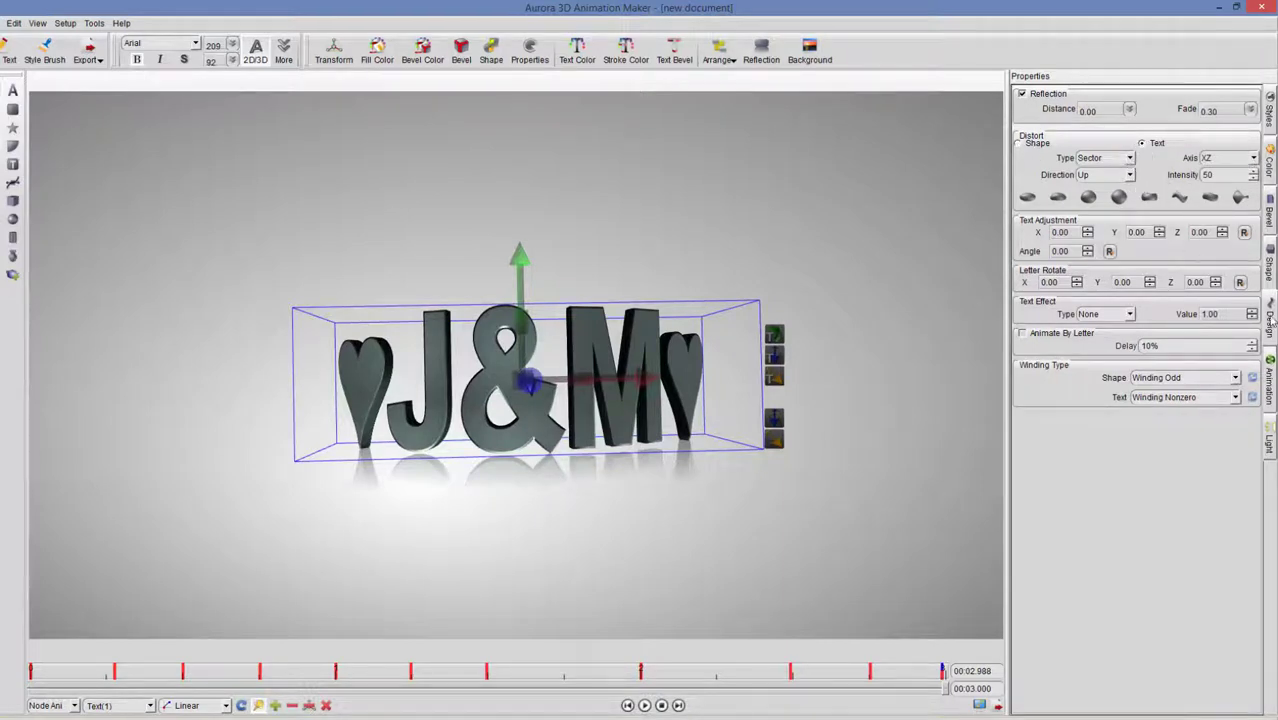
Give the text the Swing animation style with a 90° angle, animated by letter with a 10% delay.
{"action": "left_click", "coordinate": [1267, 393]}
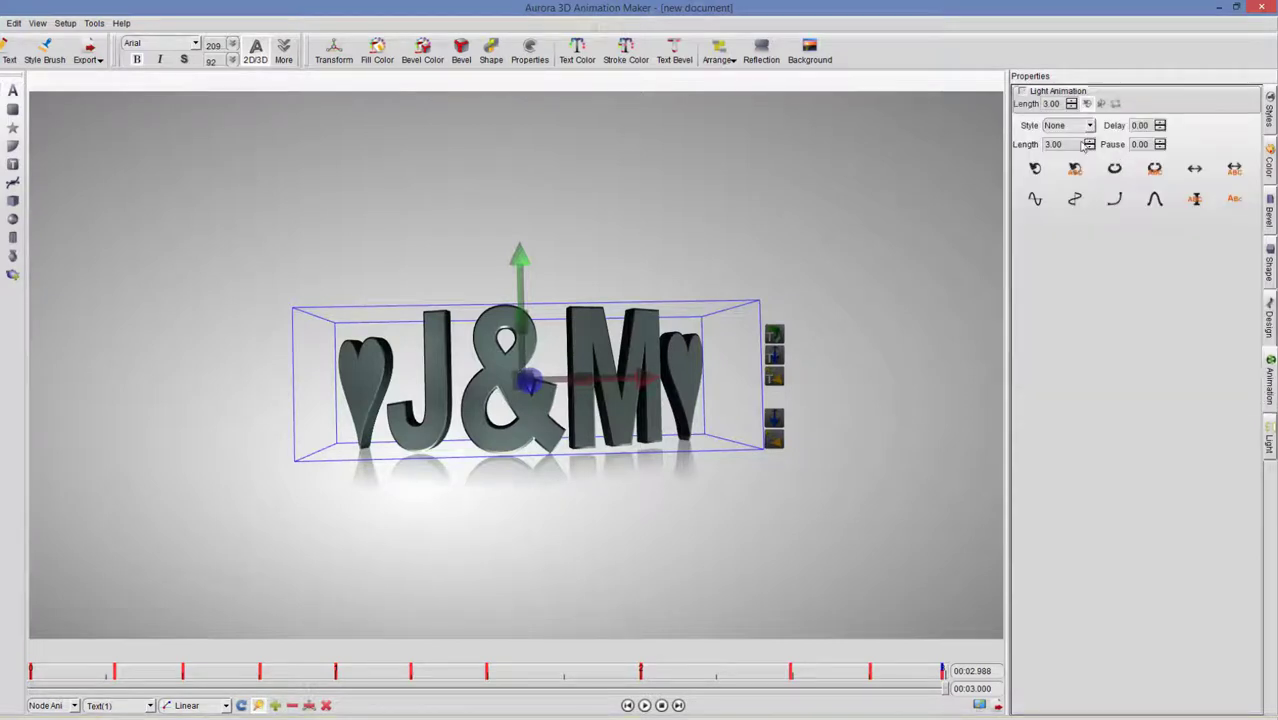
{"action": "left_click", "coordinate": [1089, 126]}
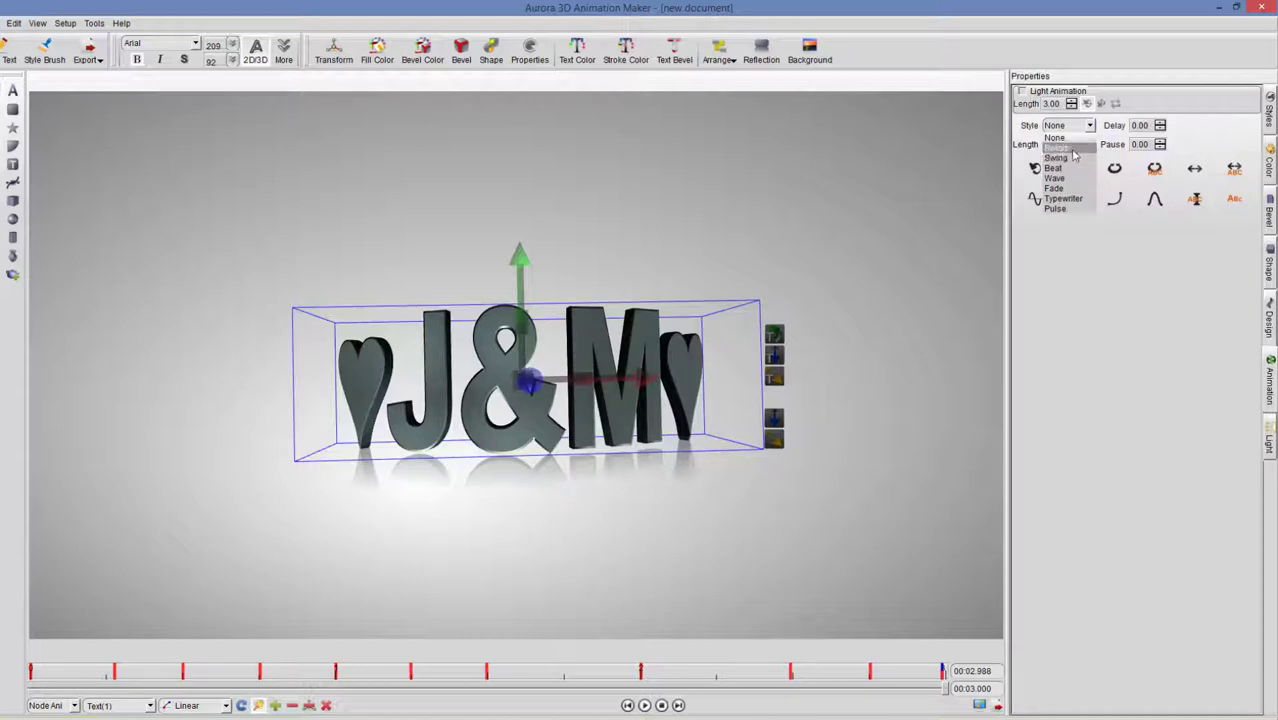
{"action": "left_click", "coordinate": [1060, 148]}
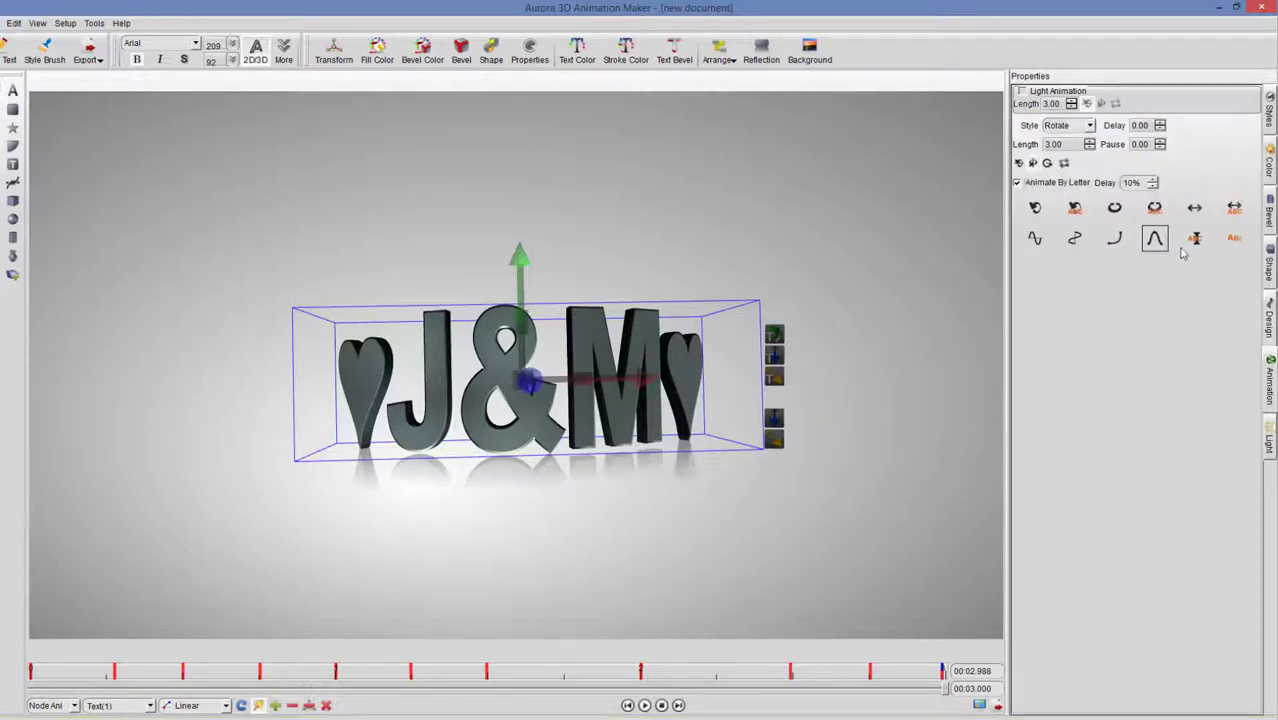
{"action": "left_click", "coordinate": [1154, 207]}
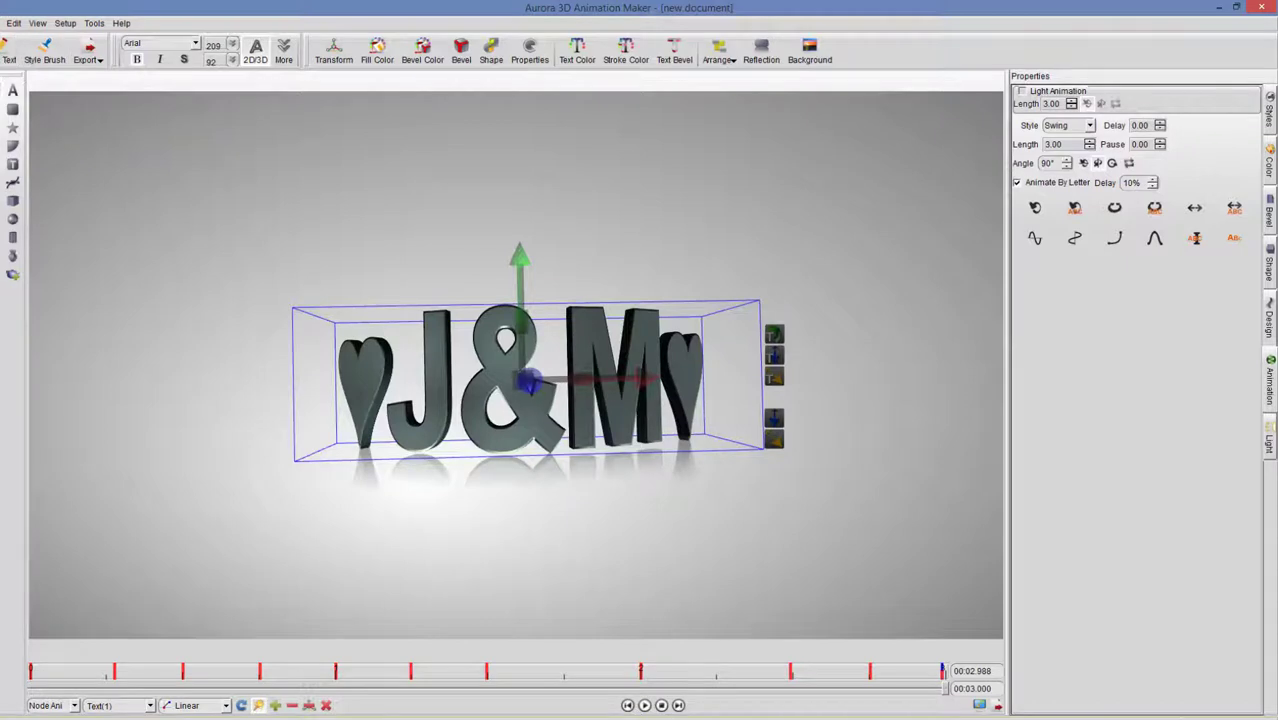
Open the animation export settings and examine the antialiasing quality, frame rate and export size options.
{"action": "left_click", "coordinate": [3, 22]}
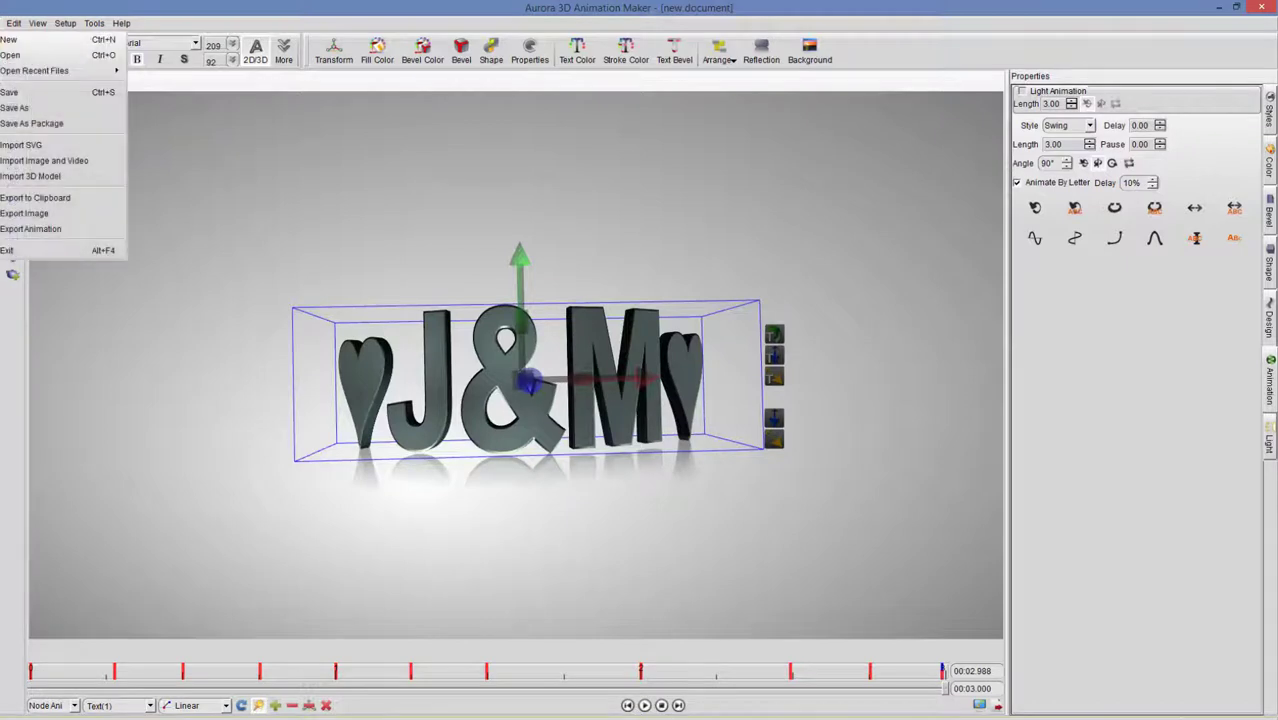
{"action": "left_click", "coordinate": [29, 230]}
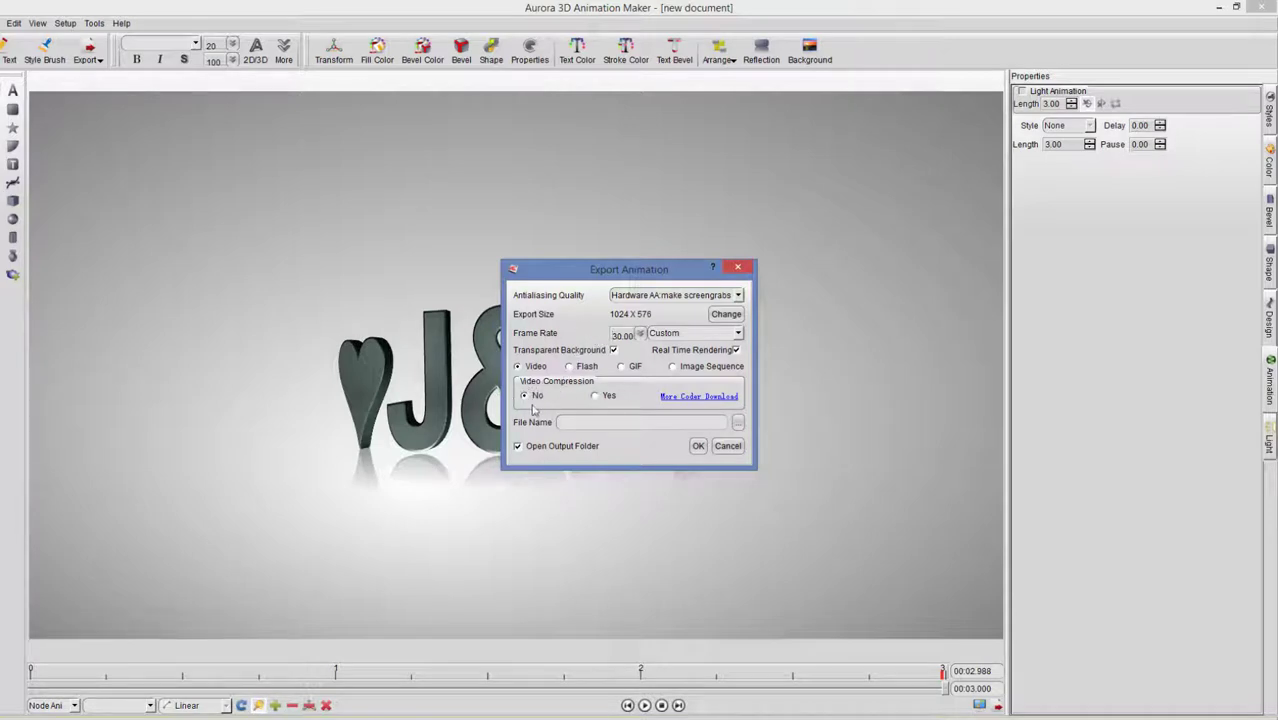
{"action": "left_click", "coordinate": [580, 422]}
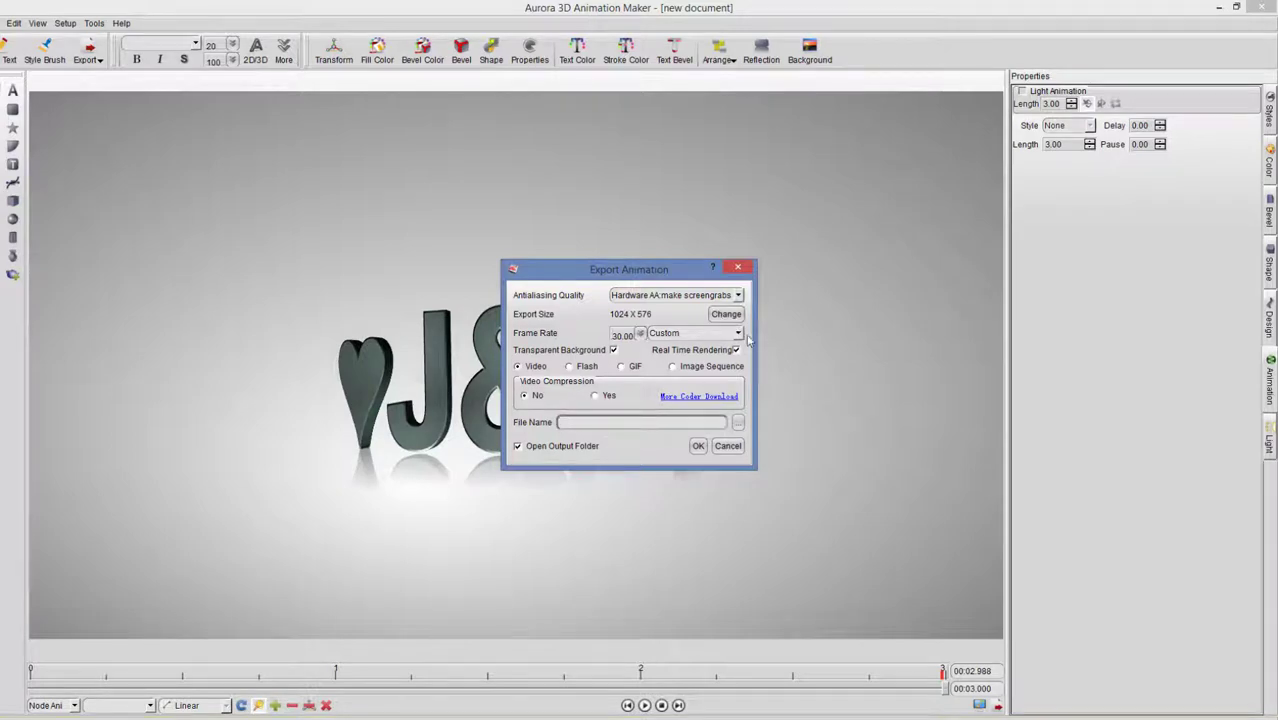
{"action": "left_click", "coordinate": [740, 296]}
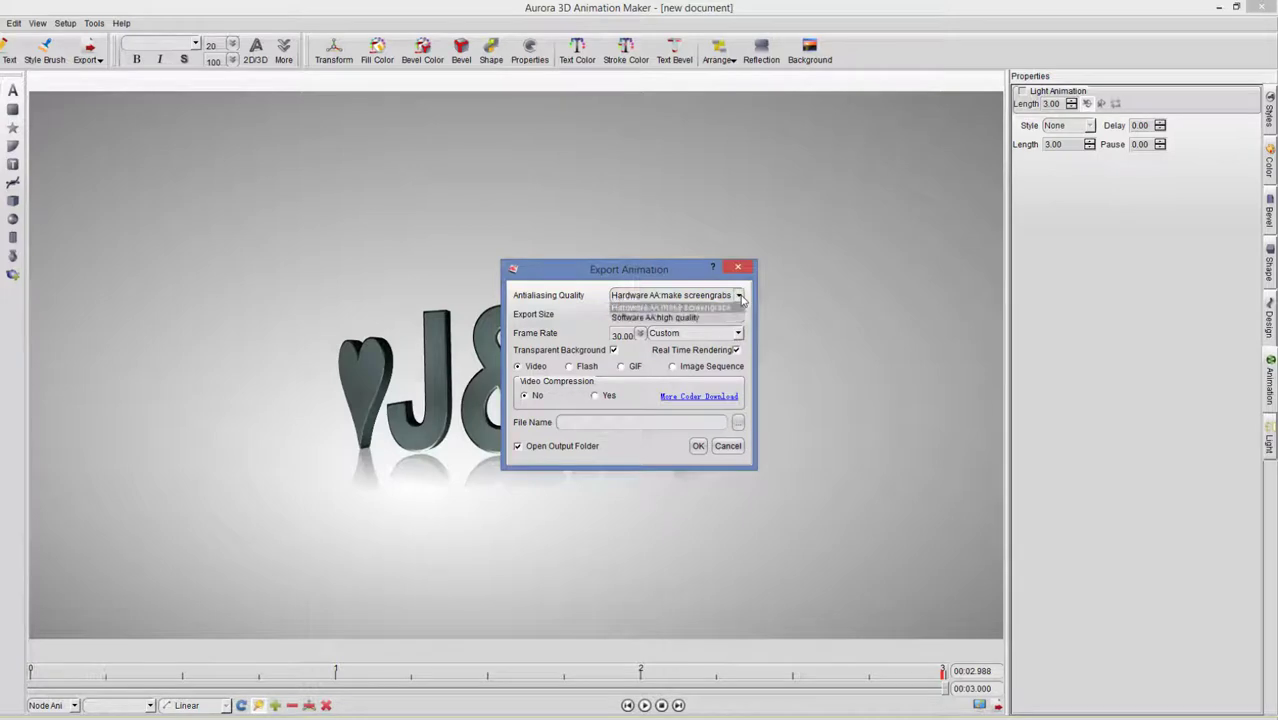
{"action": "left_click", "coordinate": [742, 298]}
{"action": "left_click", "coordinate": [739, 334]}
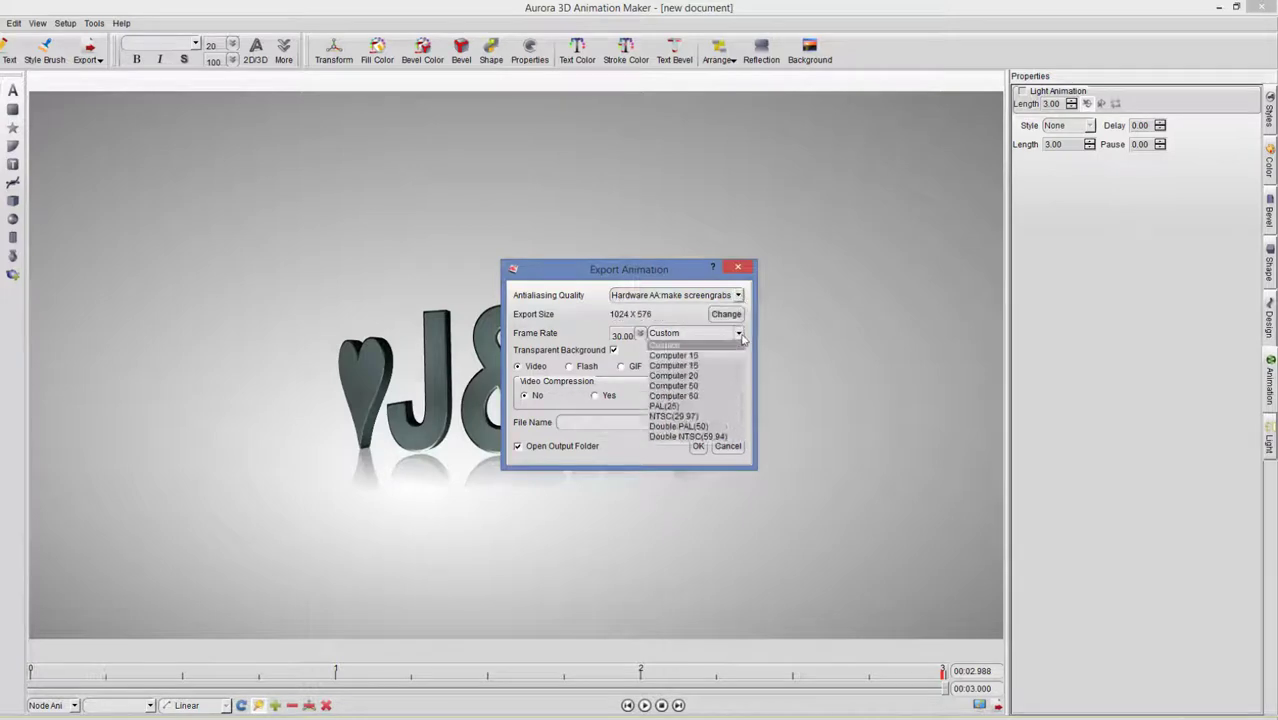
{"action": "left_click", "coordinate": [742, 338]}
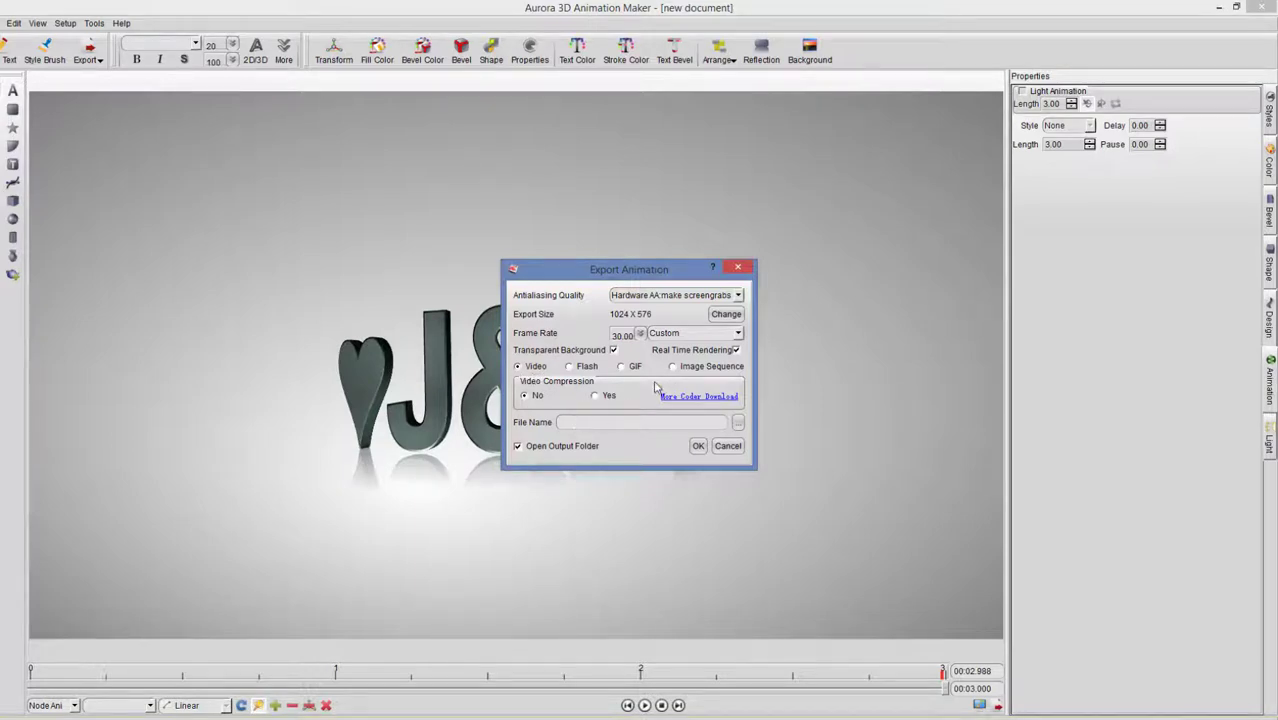
{"action": "left_click", "coordinate": [738, 295]}
{"action": "left_click", "coordinate": [738, 306]}
{"action": "left_click", "coordinate": [726, 314]}
{"action": "left_click", "coordinate": [782, 271]}
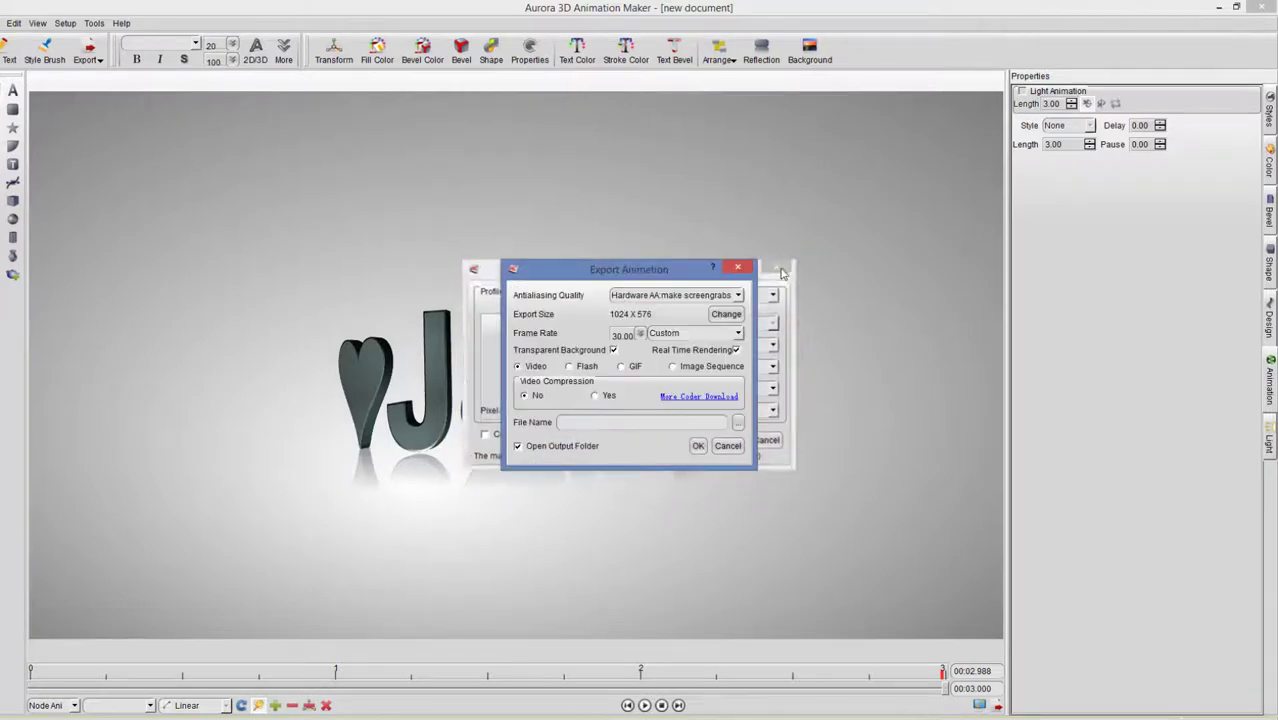
Export the animation as an uncompressed video with the file name JYM.
{"action": "left_click", "coordinate": [624, 421]}
{"action": "type", "text": "JYM"}
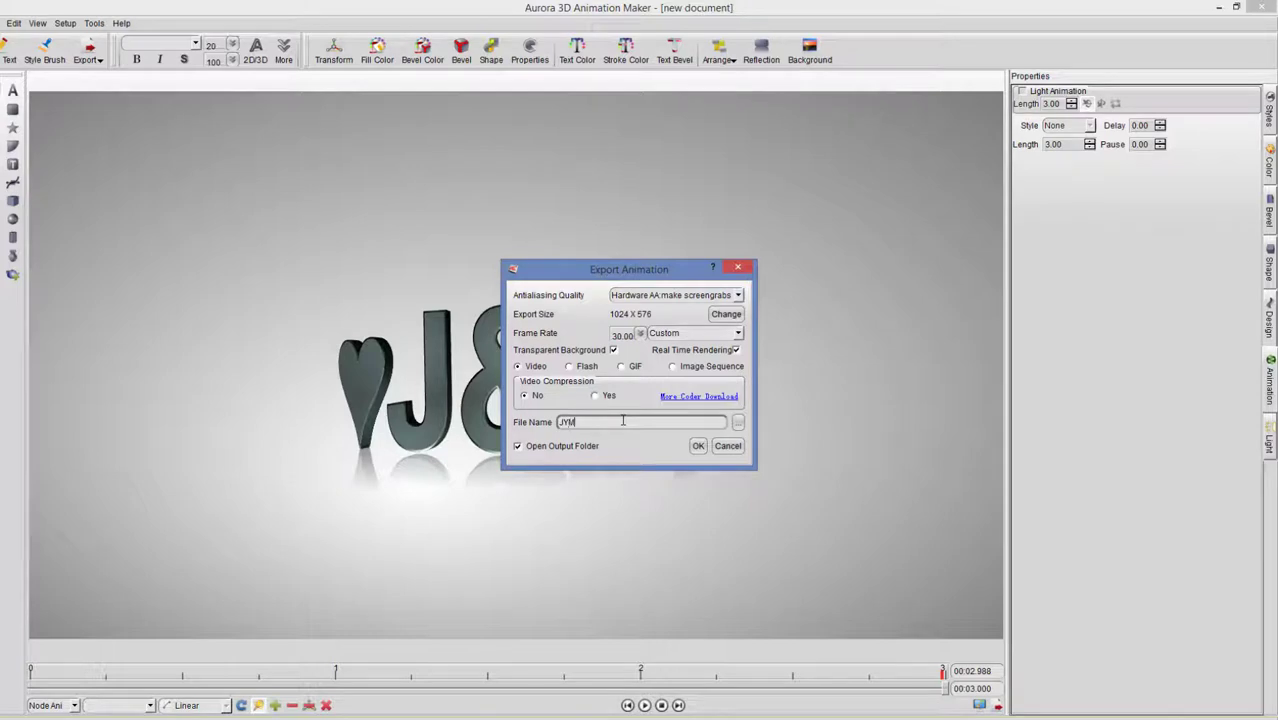
{"action": "left_click", "coordinate": [696, 448]}
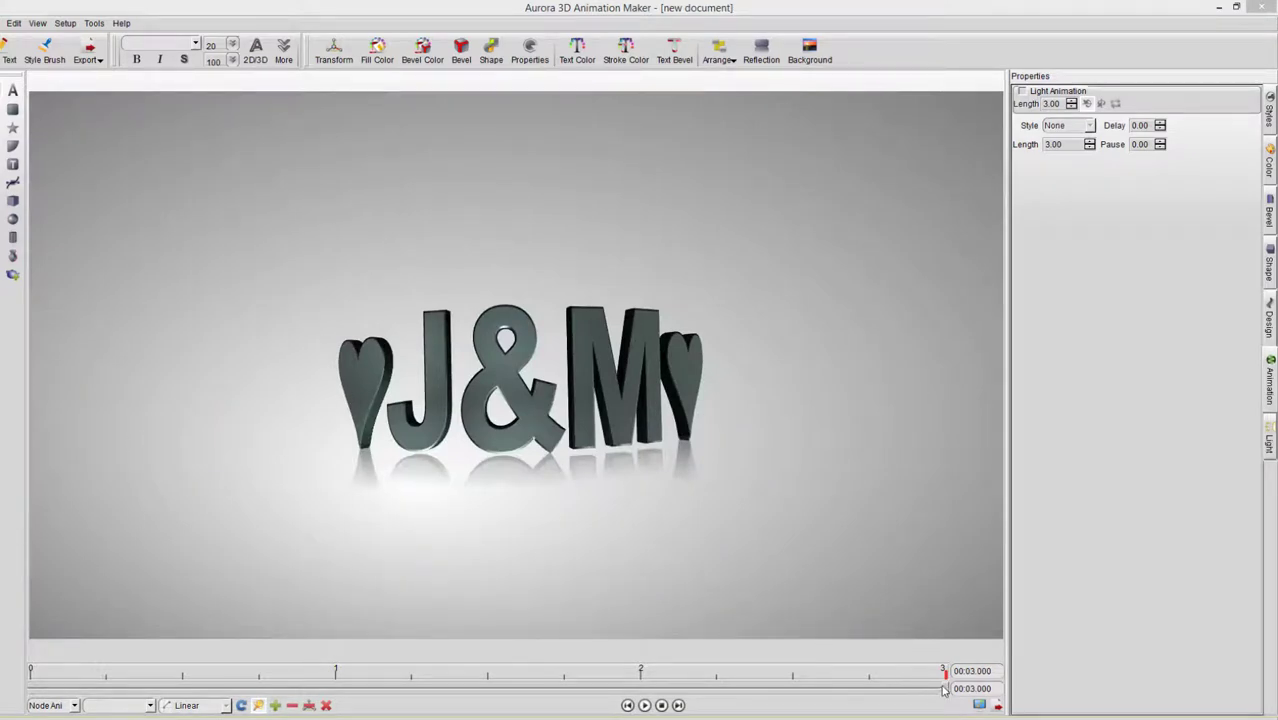
Set both the timeline's current position and its total length to 00:30.000.
{"action": "left_click", "coordinate": [971, 671]}
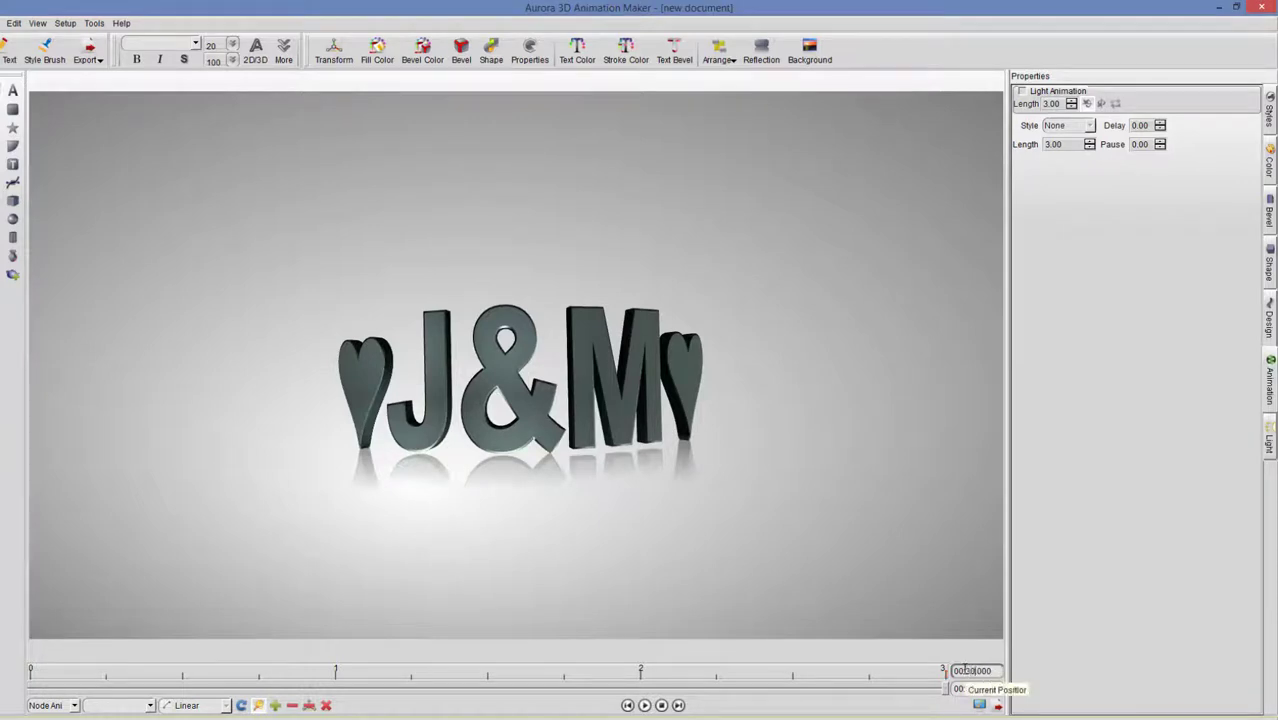
{"action": "key", "text": "Return"}
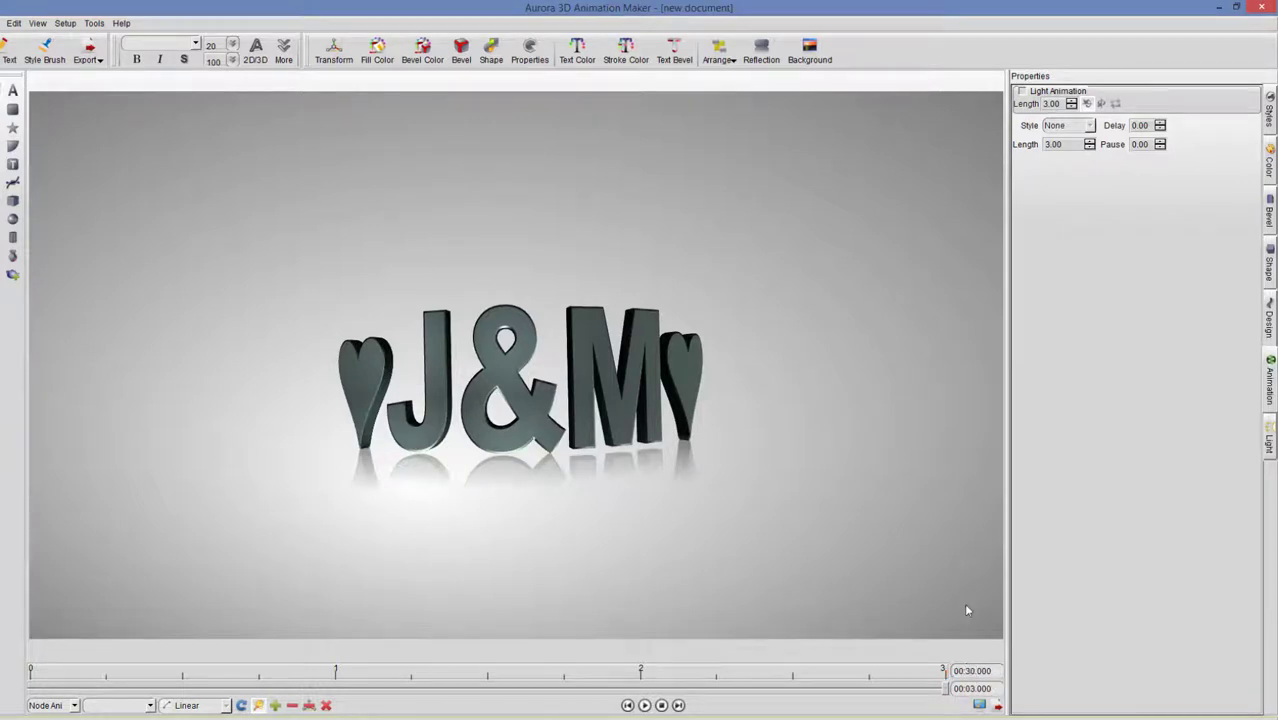
{"action": "left_click", "coordinate": [974, 688]}
{"action": "key", "text": "Return"}
{"action": "left_click", "coordinate": [614, 380]}
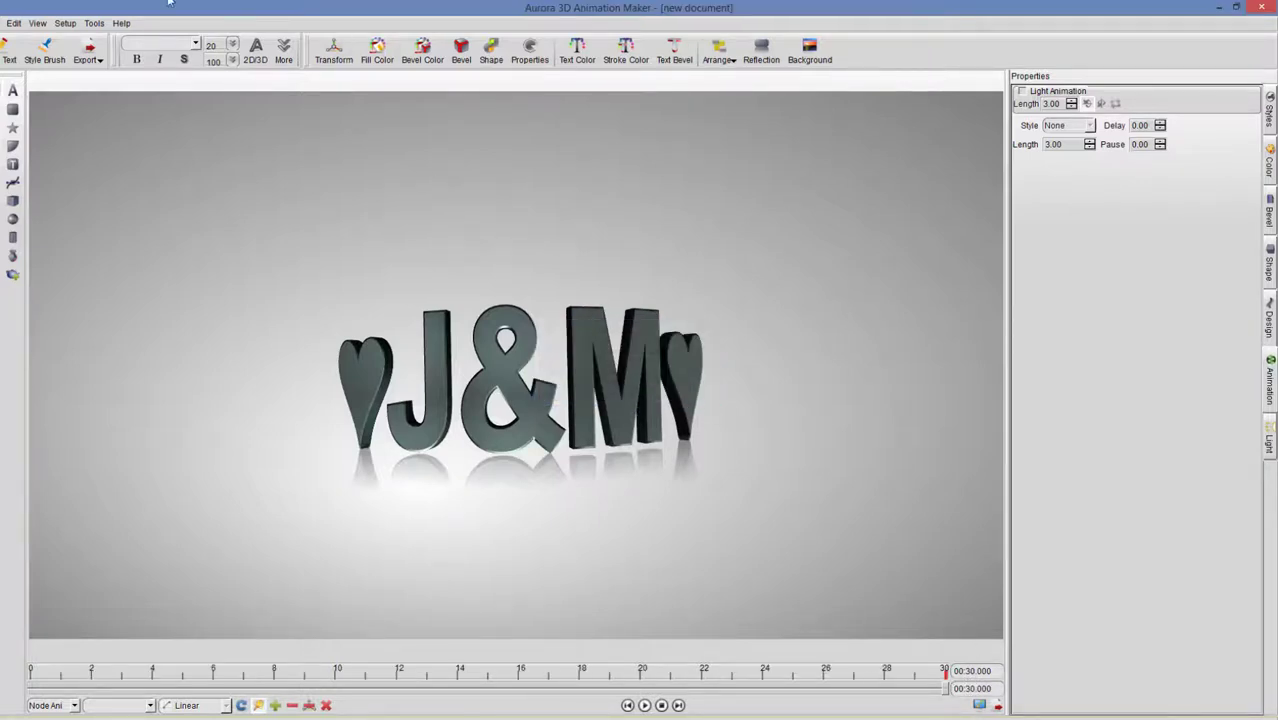
Export the 30-second animation as an uncompressed 1024 x 576 video at 30 fps with a transparent background, using the file name JYM.
{"action": "key", "text": "alt+f"}
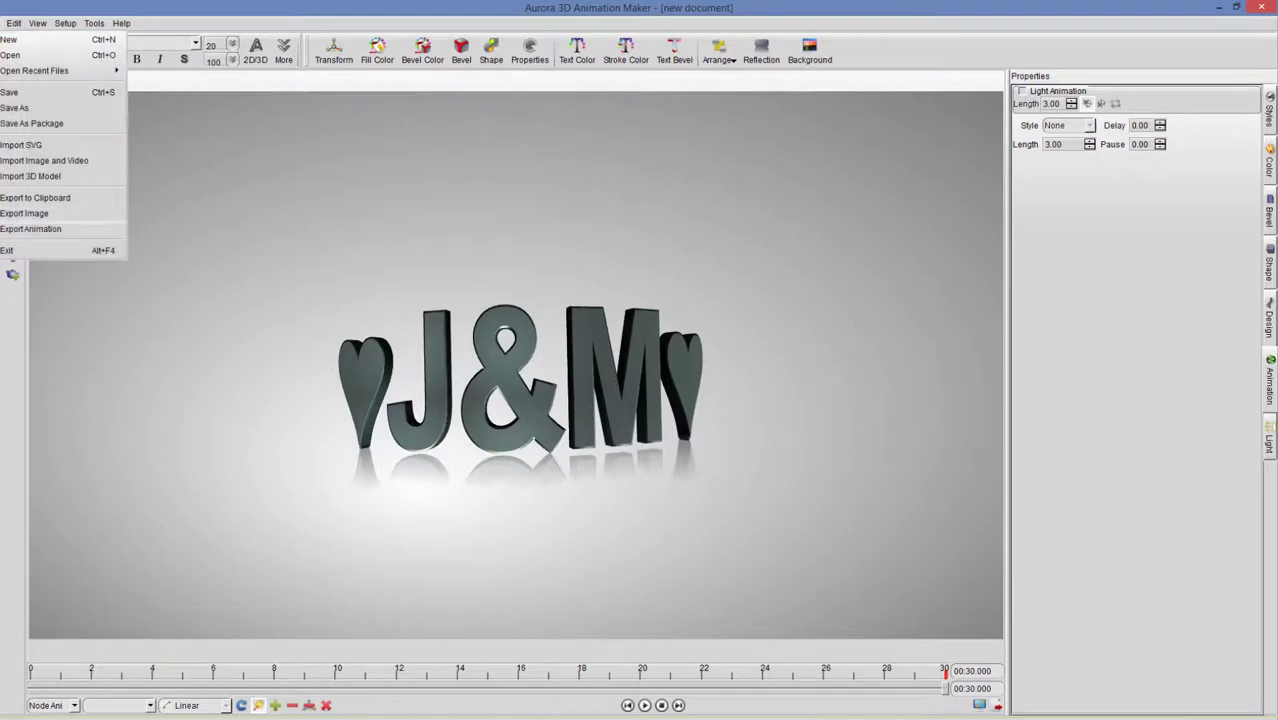
{"action": "left_click", "coordinate": [13, 230]}
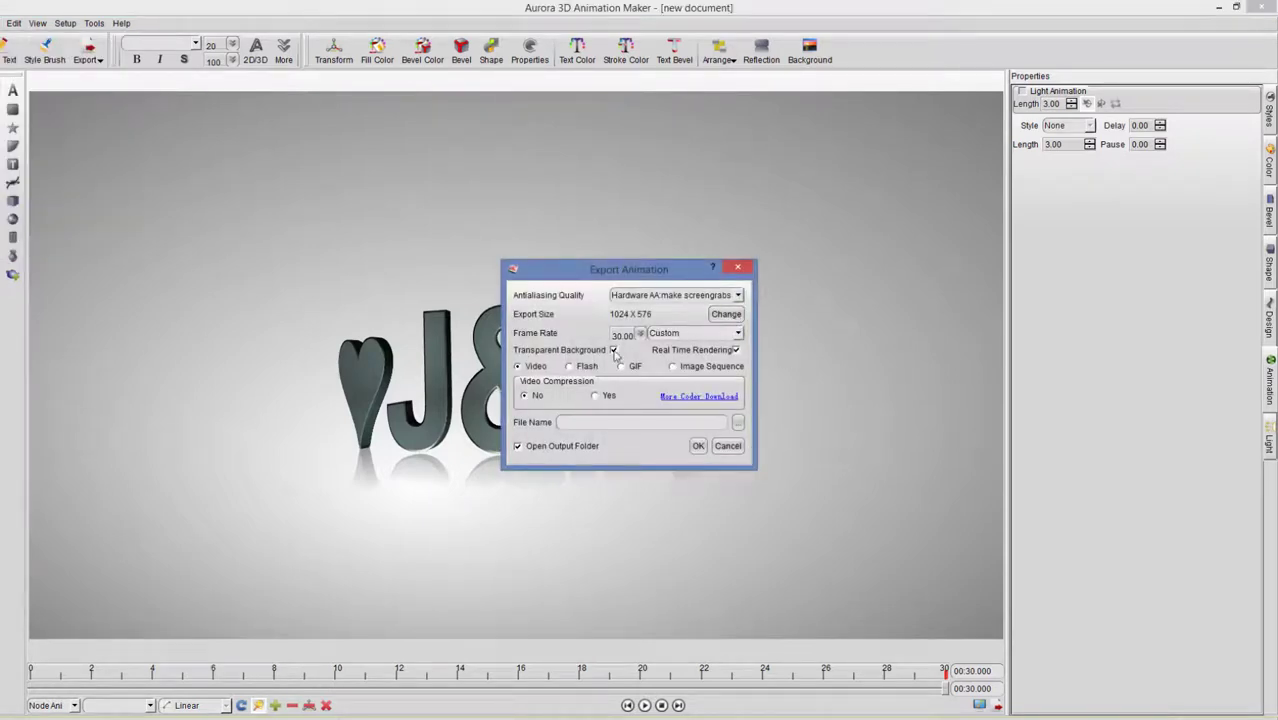
{"action": "left_click", "coordinate": [739, 333]}
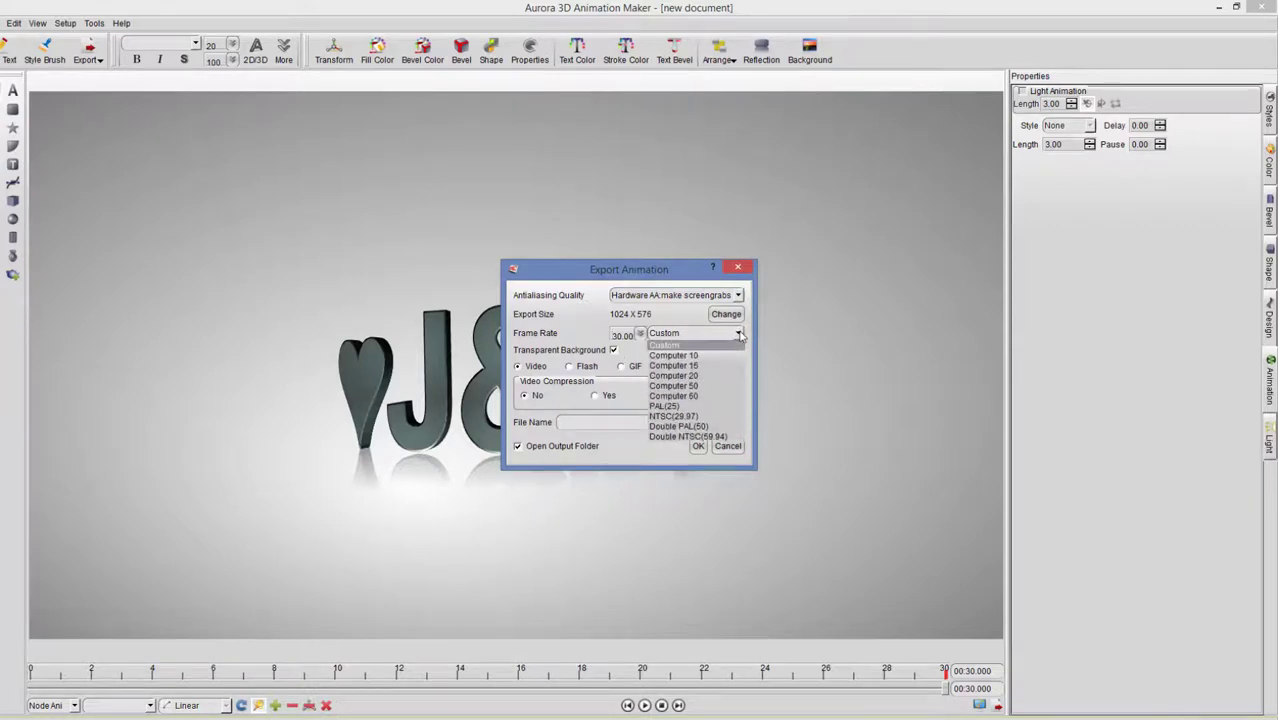
{"action": "left_click", "coordinate": [739, 335]}
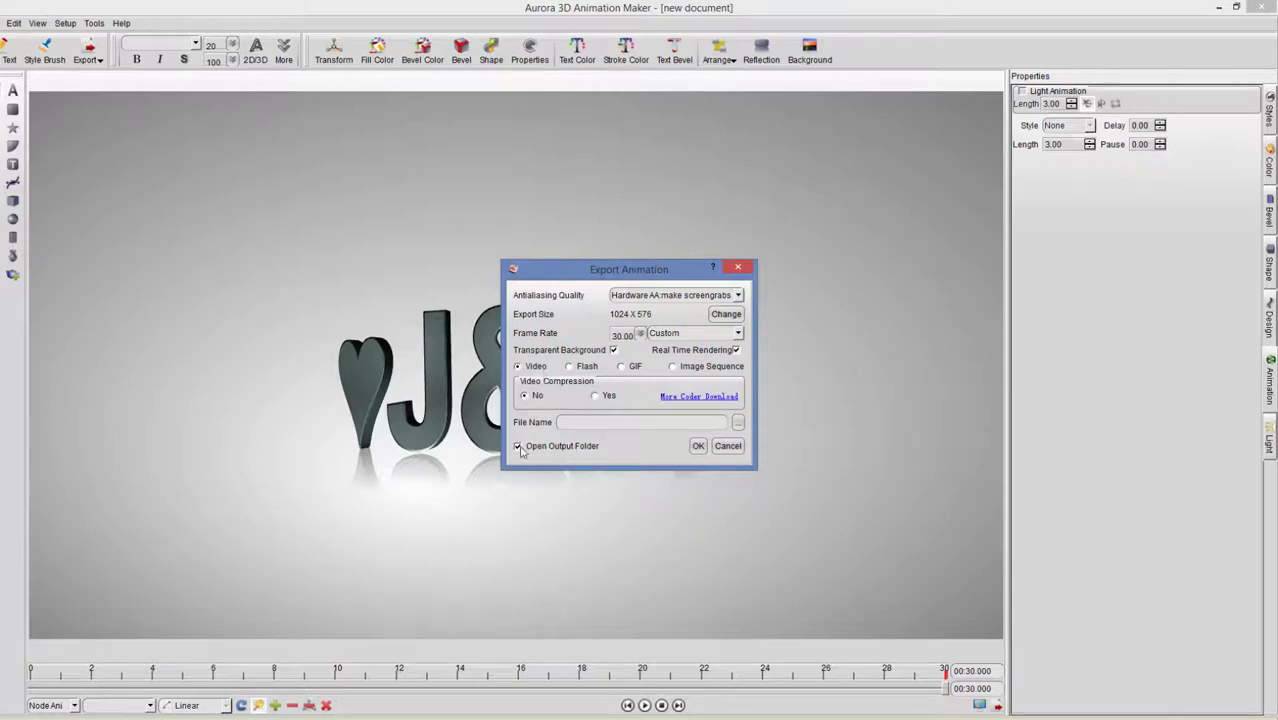
{"action": "left_click", "coordinate": [739, 296]}
{"action": "left_click", "coordinate": [739, 296]}
{"action": "left_click", "coordinate": [739, 334]}
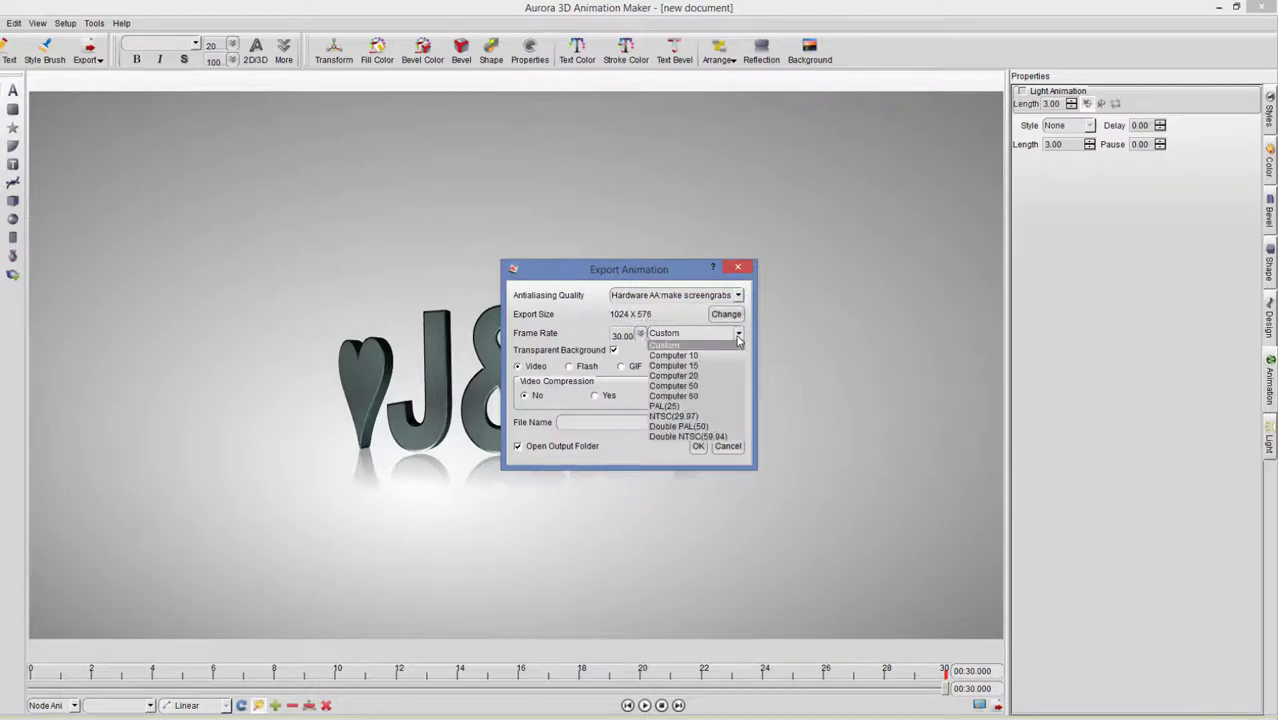
{"action": "left_click", "coordinate": [625, 449]}
{"action": "left_click", "coordinate": [611, 422]}
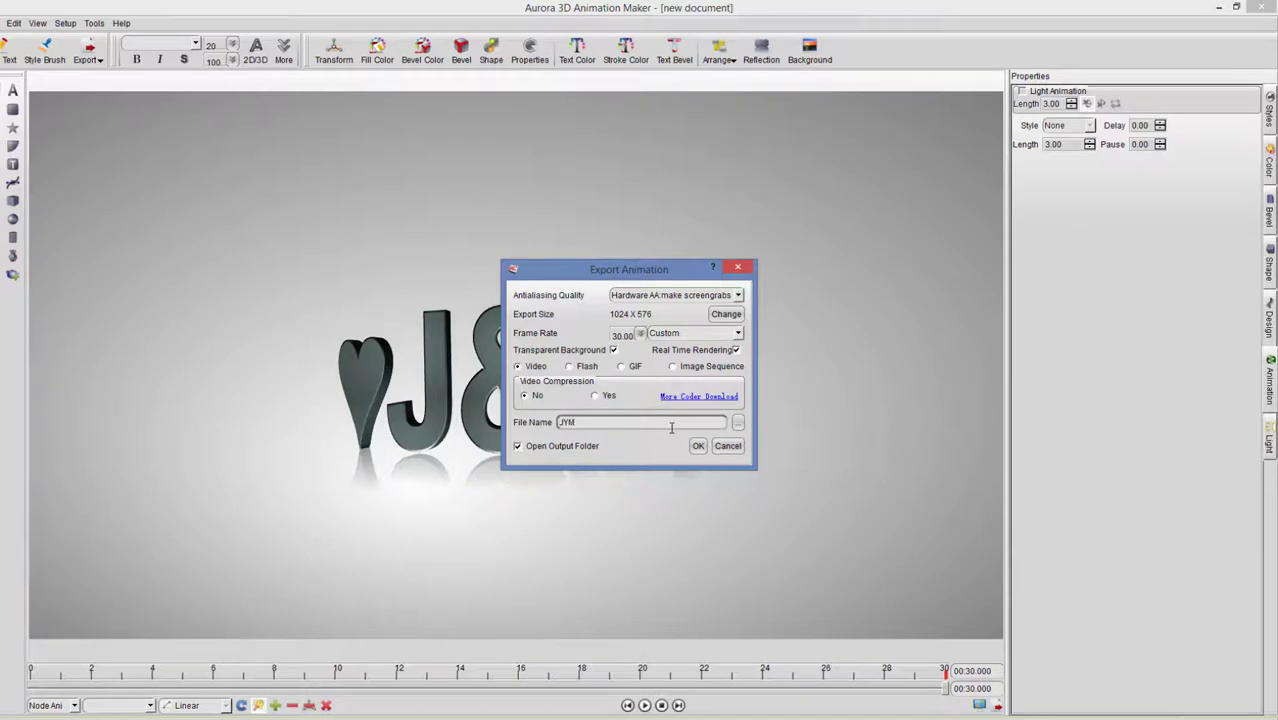
{"action": "left_click", "coordinate": [697, 446]}
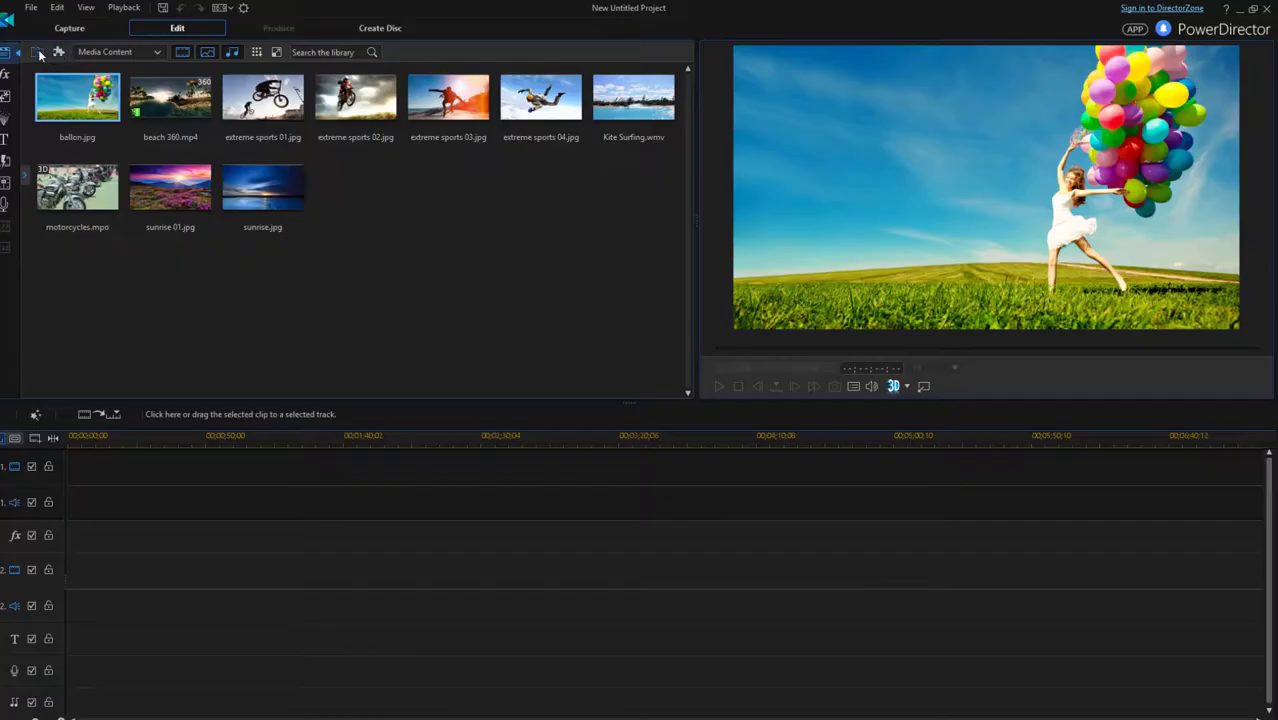
In PowerDirector, import the tuto video from the tuto folder in the Videos library and remove it from the media library again.
{"action": "left_click", "coordinate": [38, 52]}
{"action": "left_click", "coordinate": [96, 71]}
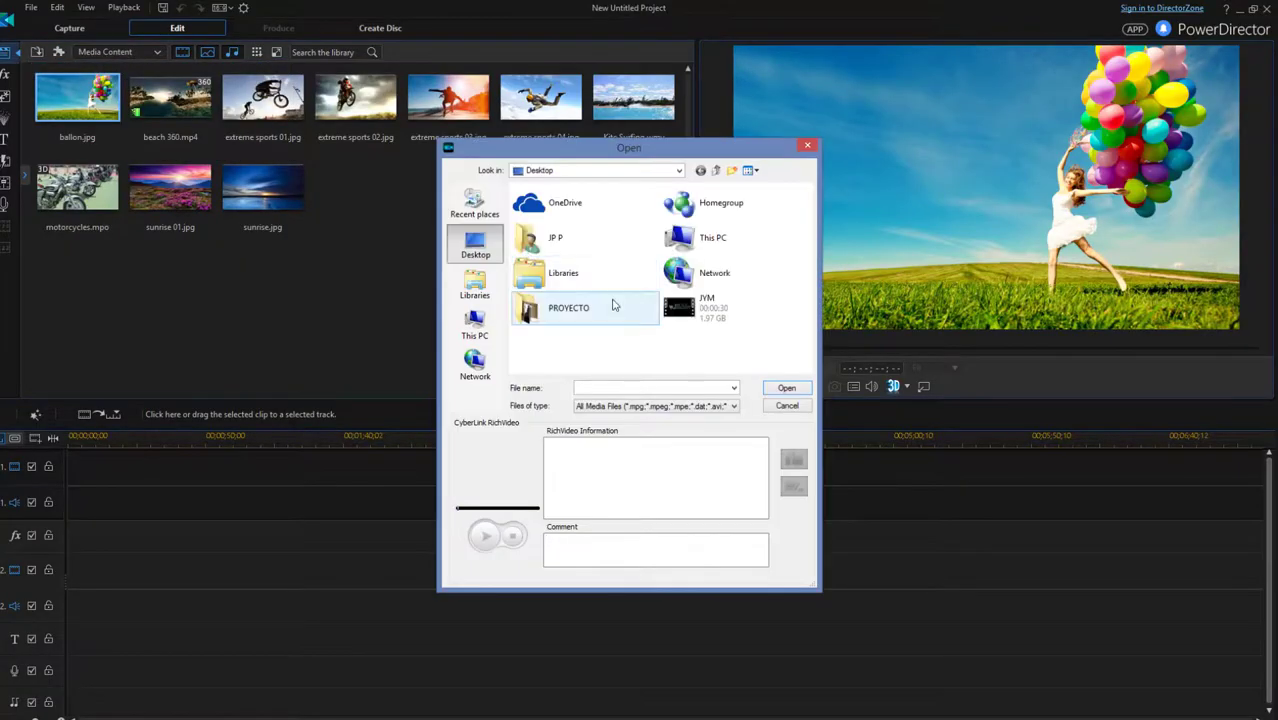
{"action": "double_click", "coordinate": [536, 276]}
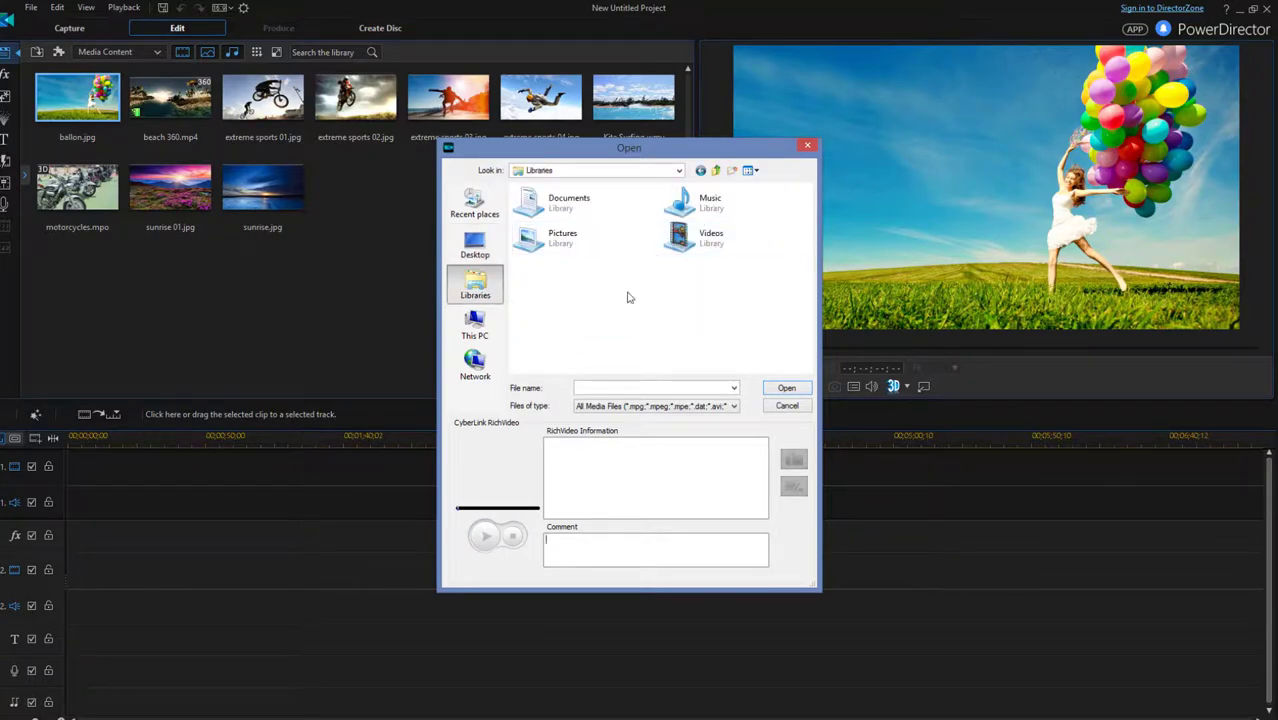
{"action": "double_click", "coordinate": [686, 240]}
{"action": "double_click", "coordinate": [550, 220]}
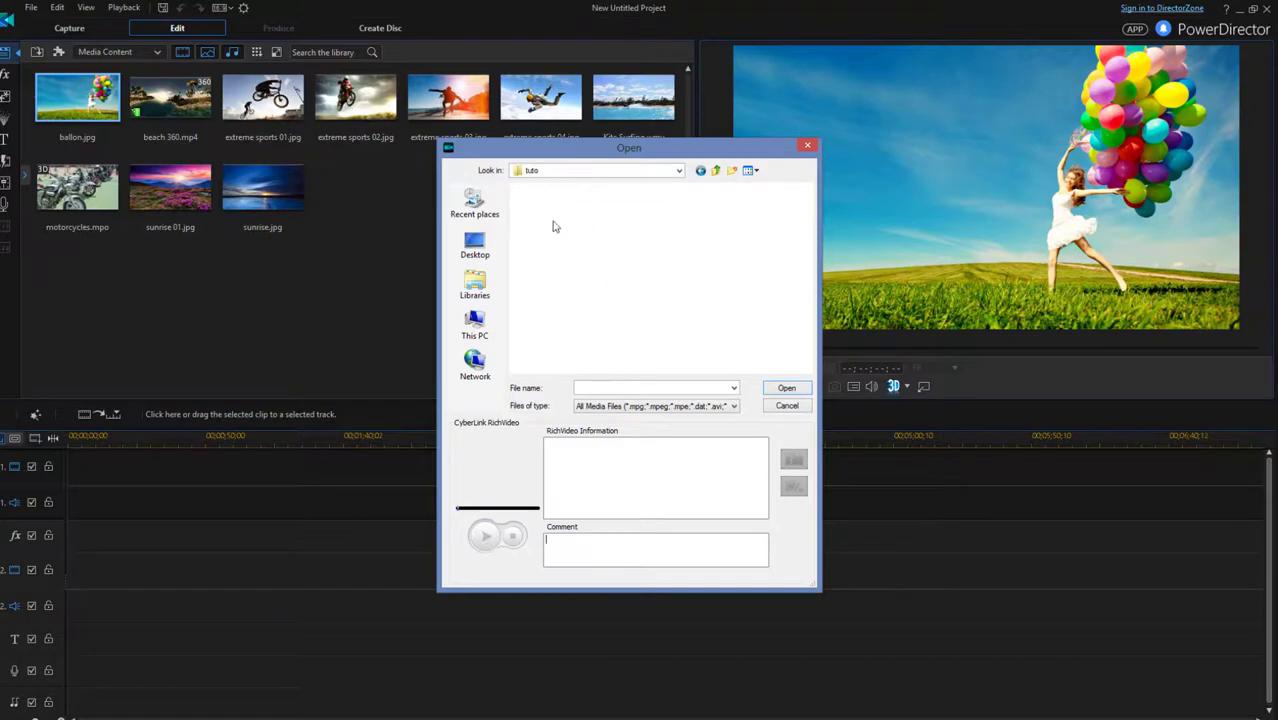
{"action": "left_click", "coordinate": [688, 240]}
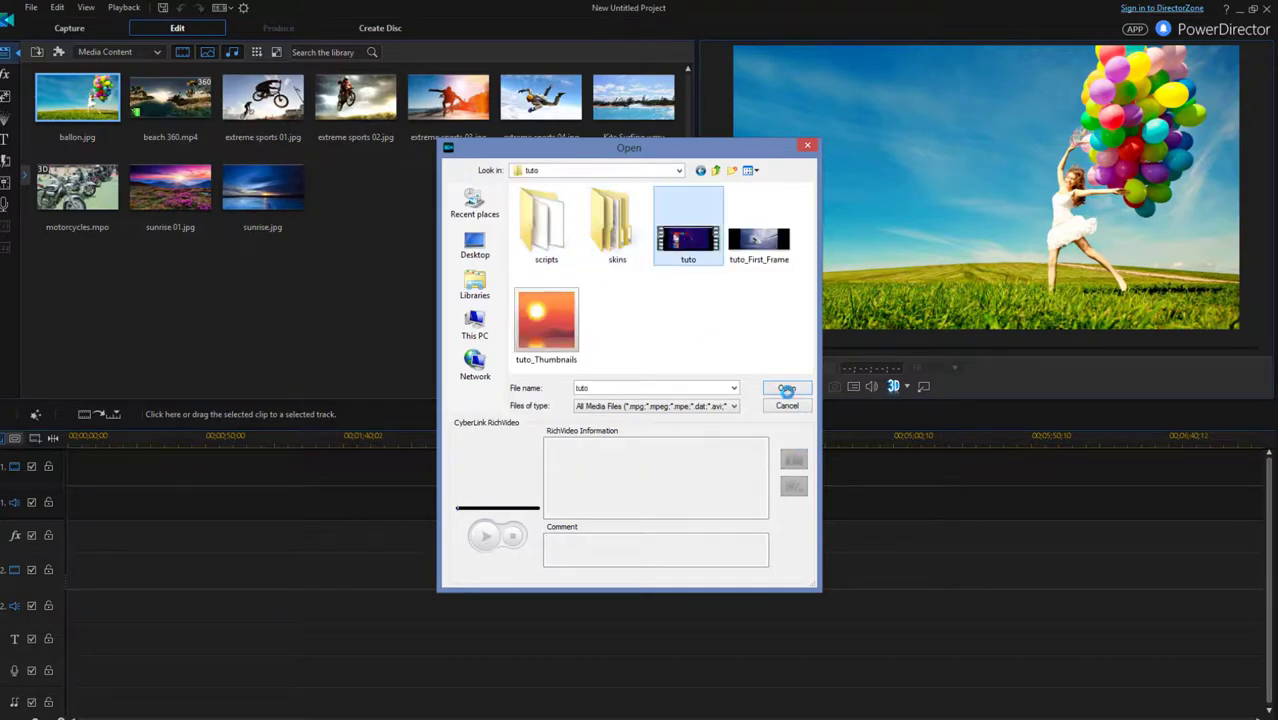
{"action": "left_click", "coordinate": [787, 388]}
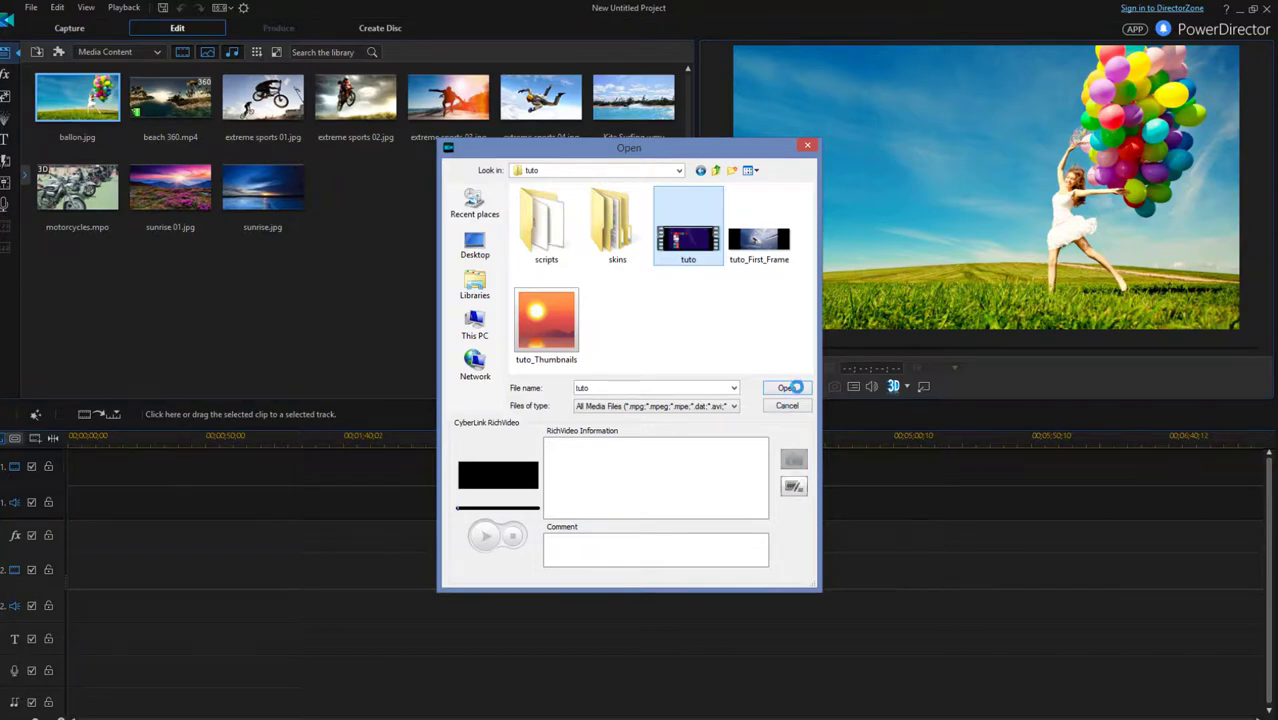
{"action": "left_click", "coordinate": [789, 388]}
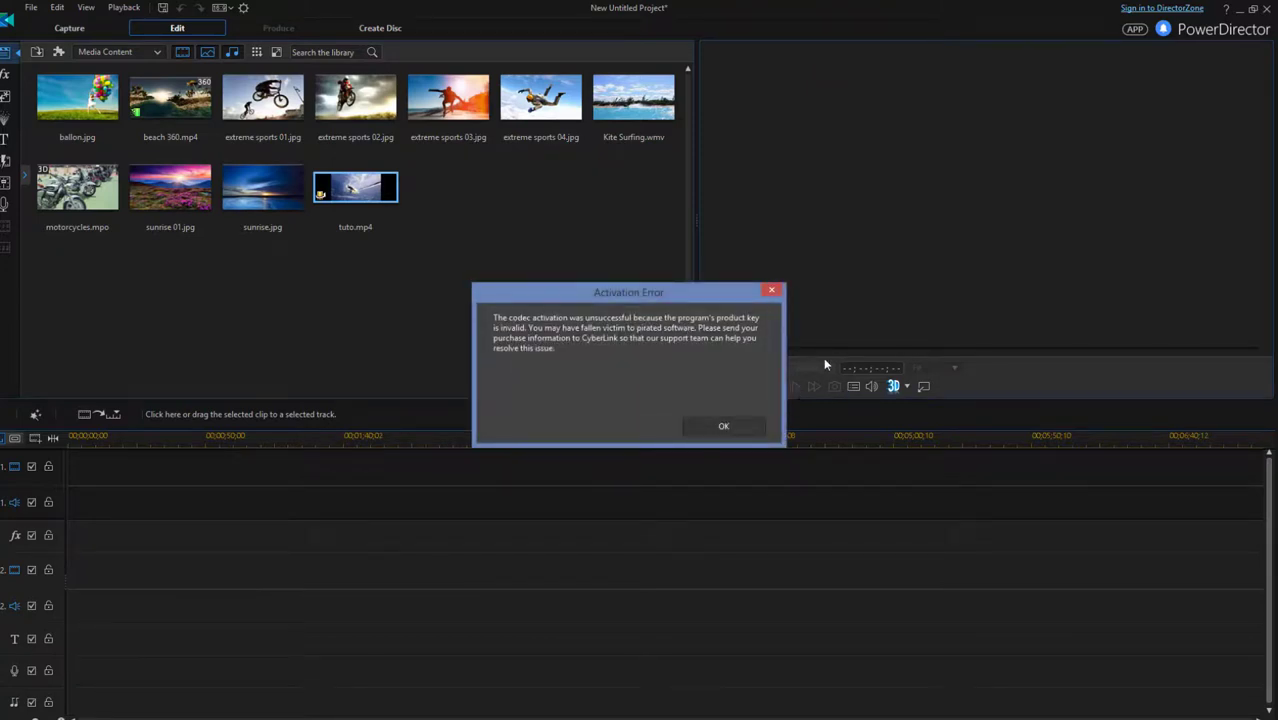
{"action": "left_click", "coordinate": [774, 290]}
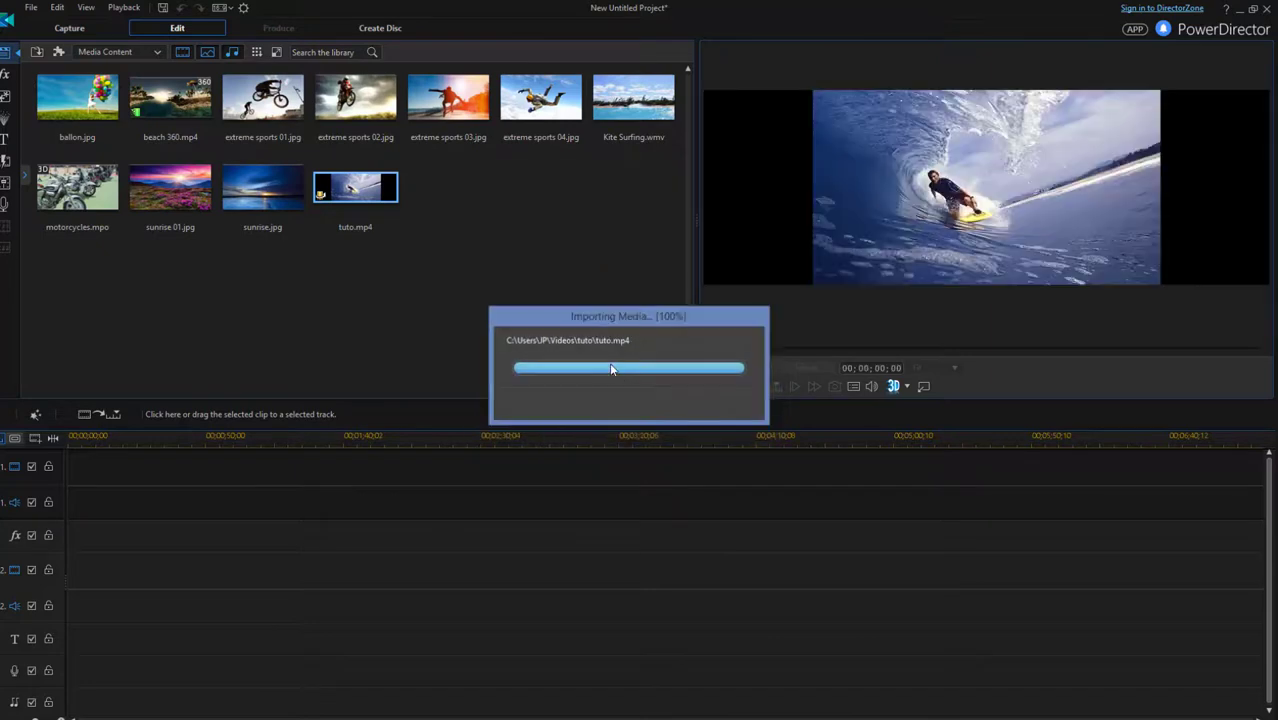
{"action": "right_click", "coordinate": [359, 185]}
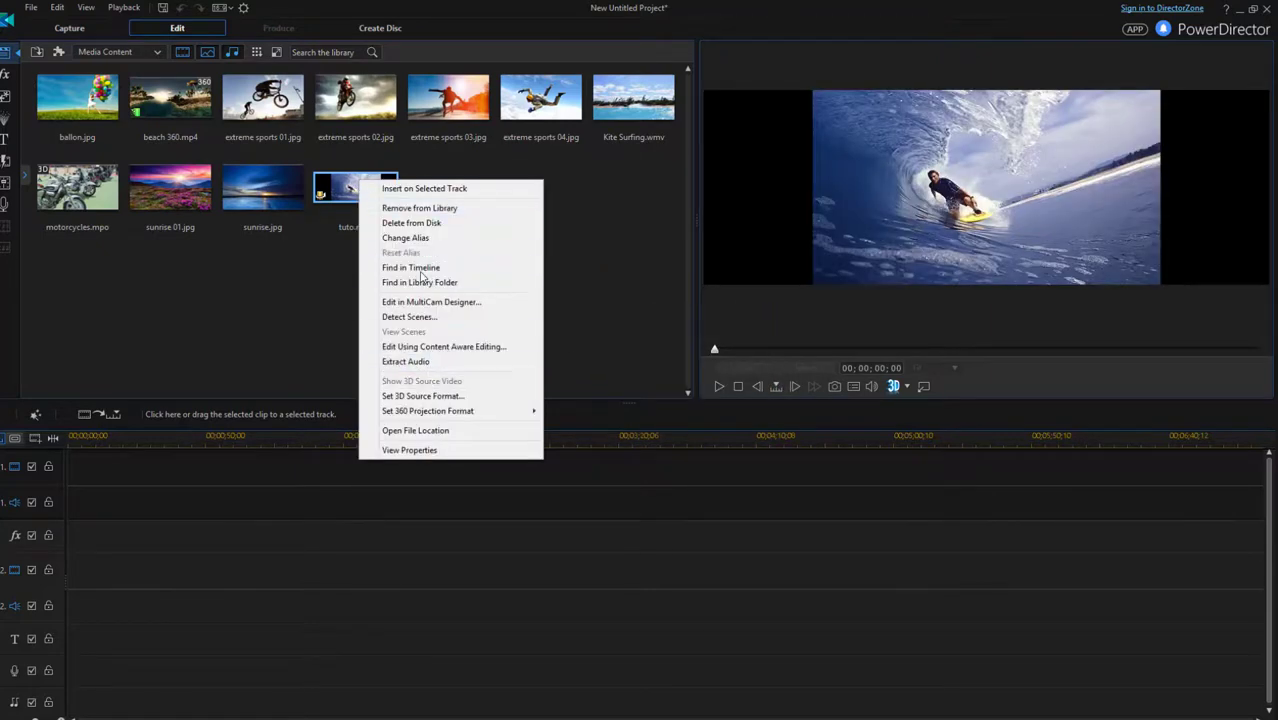
{"action": "left_click", "coordinate": [411, 222]}
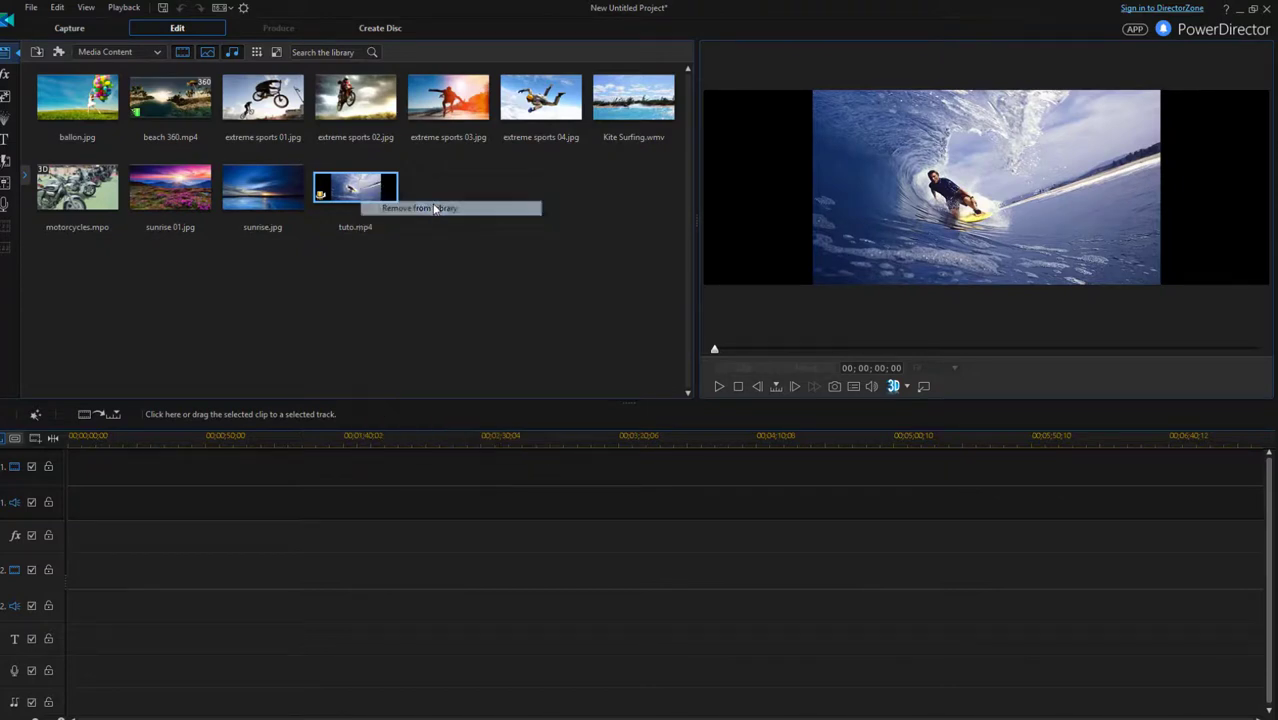
Place sunrise.jpg at the start of video track 1 and the exported JYM.avi at the start of video track 2.
{"action": "left_click_drag", "start_coordinate": [254, 200], "coordinate": [74, 490]}
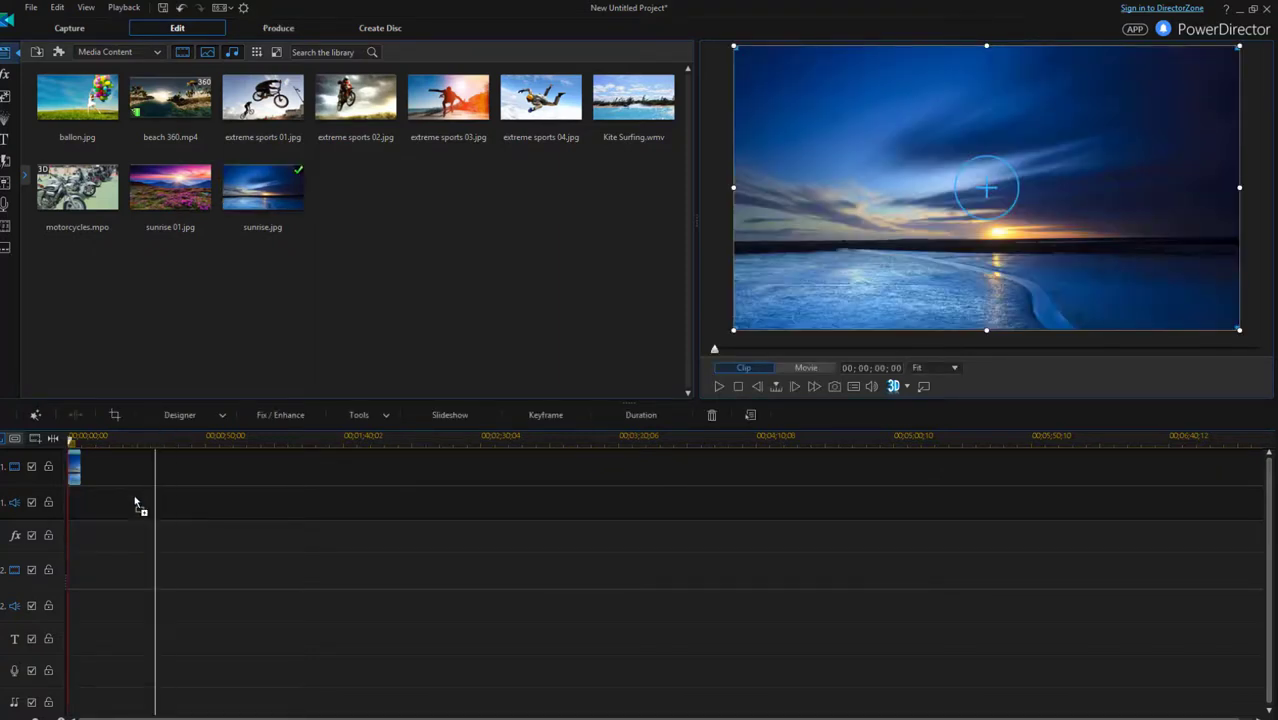
{"action": "left_click_drag", "start_coordinate": [68, 569], "coordinate": [72, 570]}
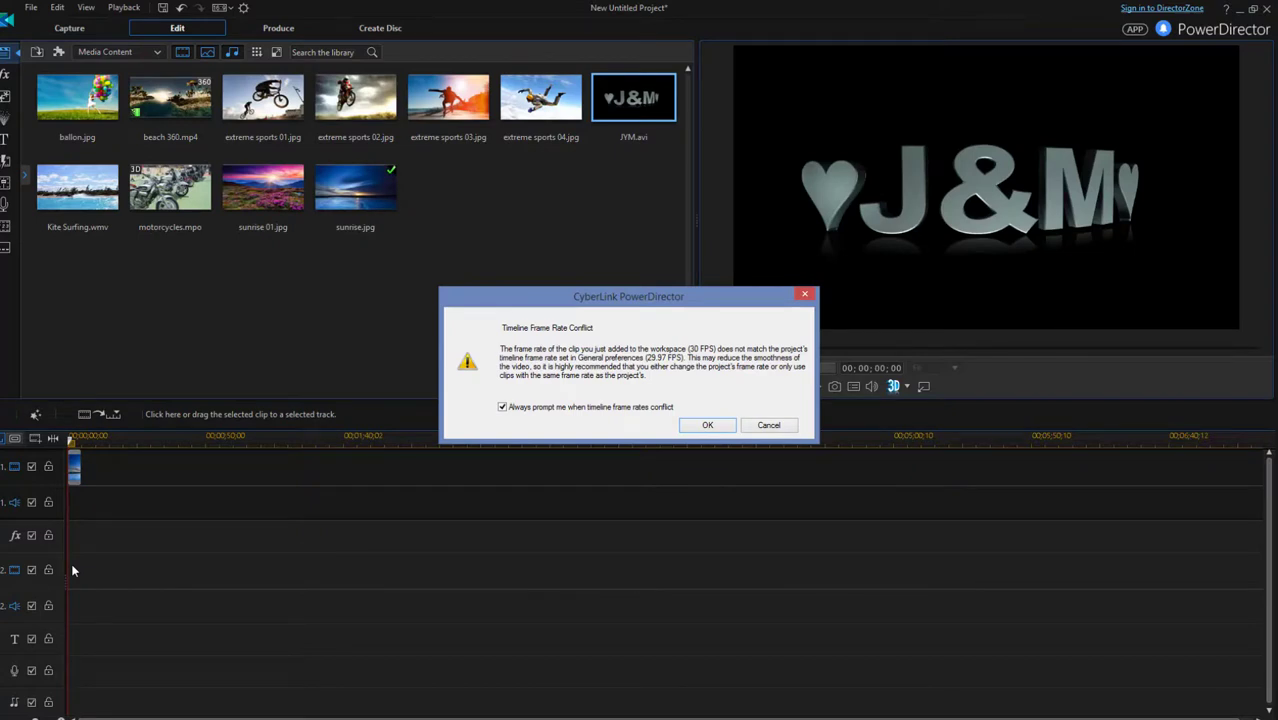
{"action": "left_click", "coordinate": [706, 427]}
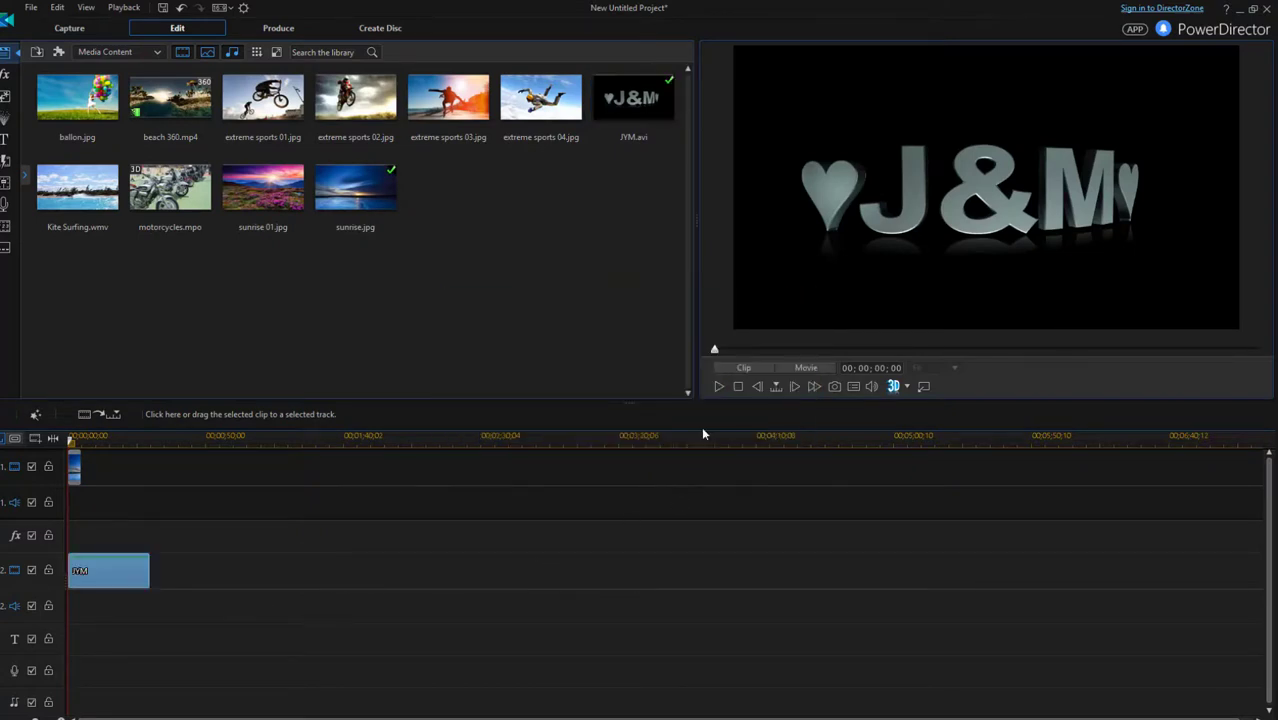
{"action": "double_click", "coordinate": [120, 572]}
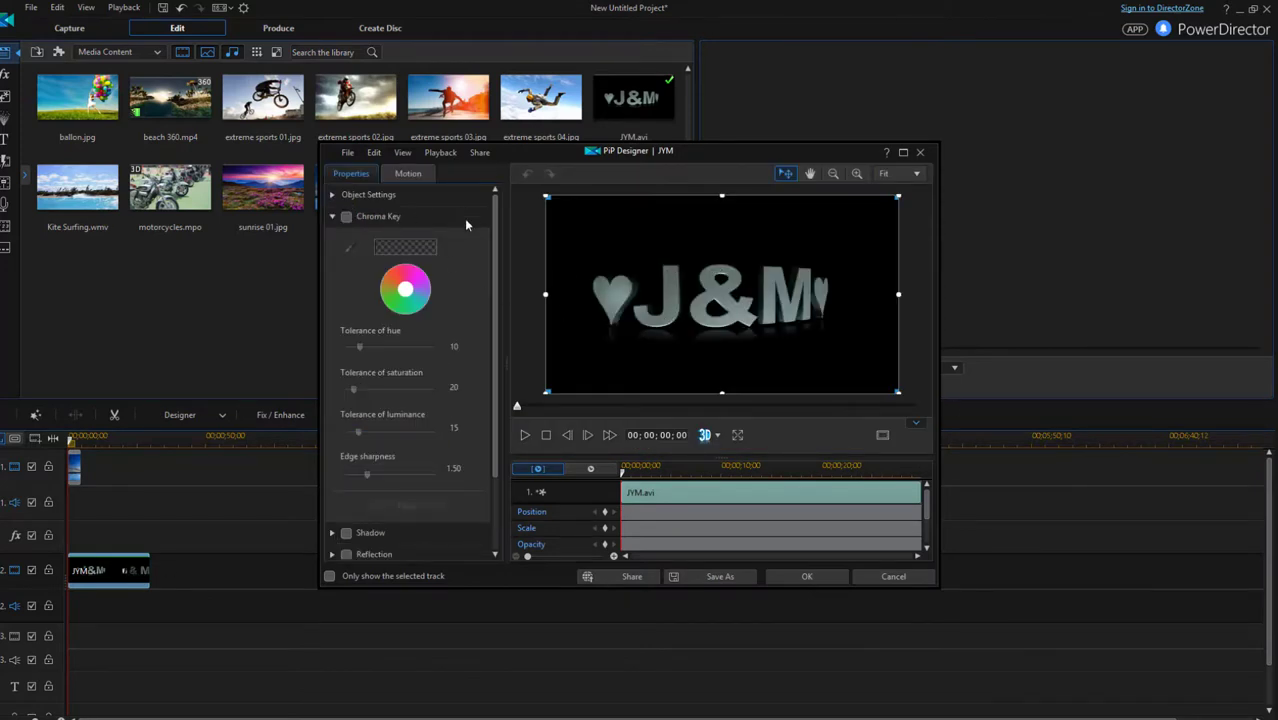
{"action": "left_click", "coordinate": [333, 216]}
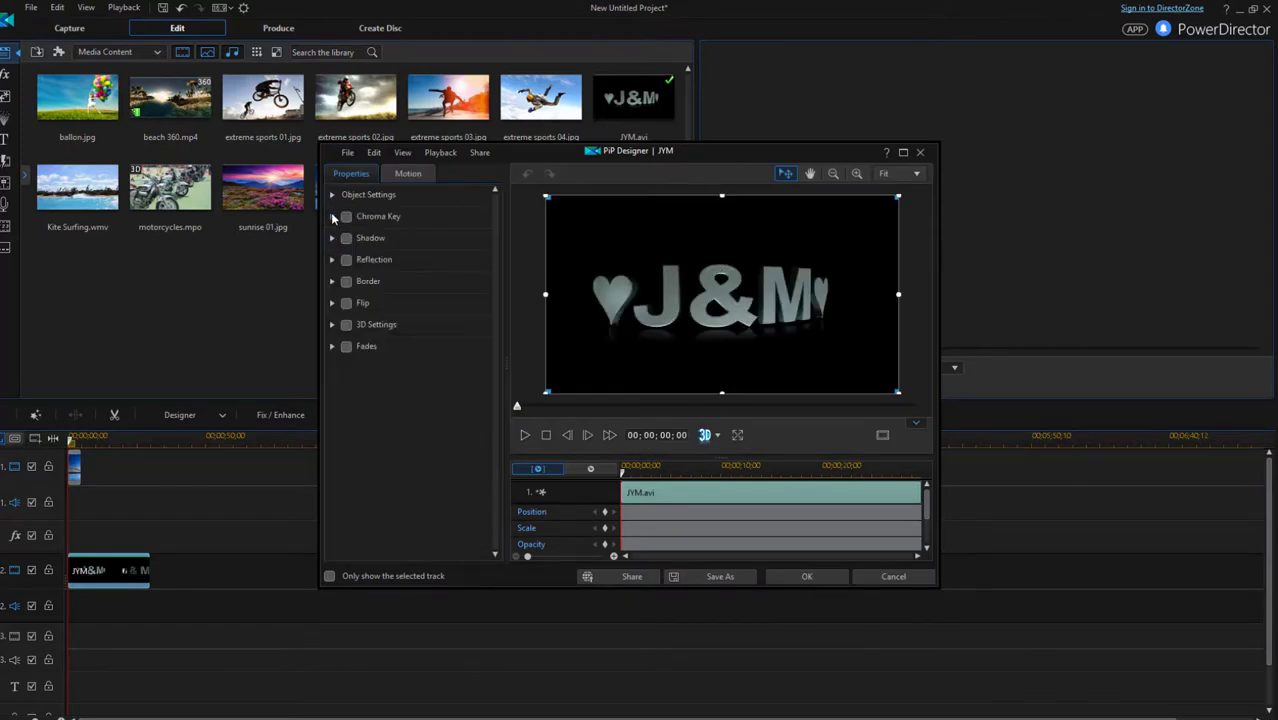
{"action": "left_click", "coordinate": [919, 154]}
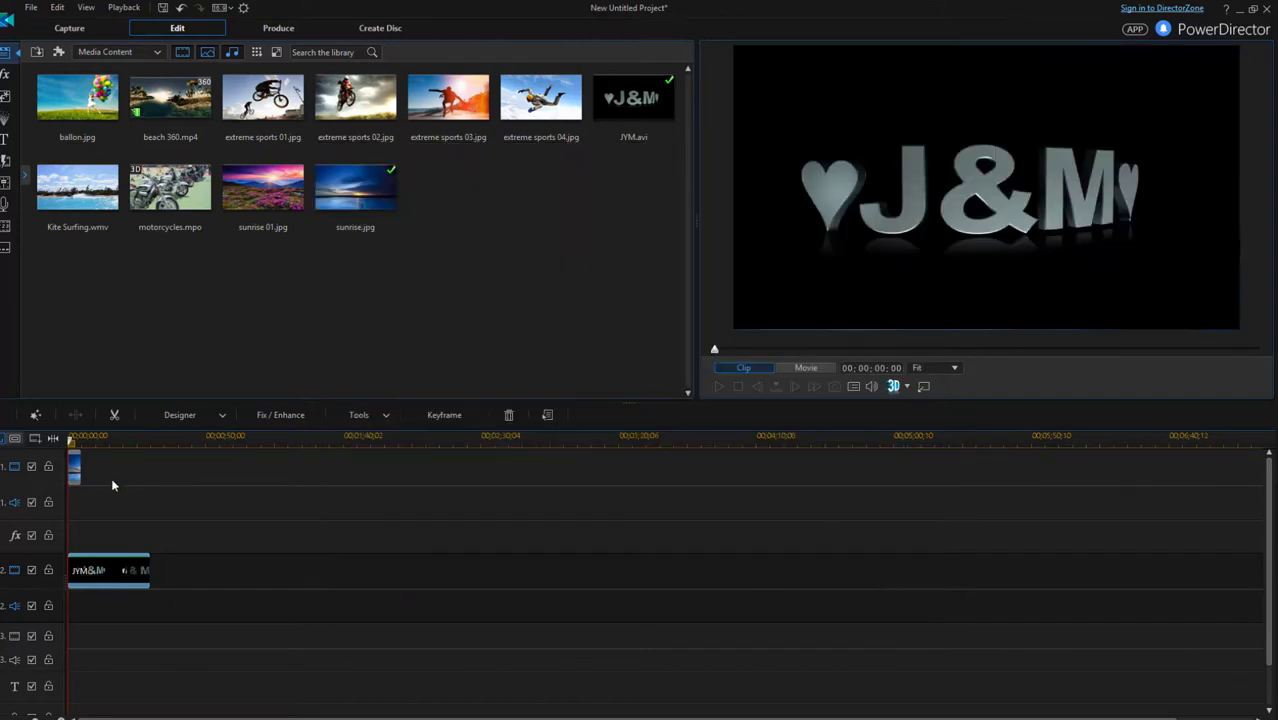
Enable Chroma Key for the JYM clip on track 2 in the PiP Designer and apply the change.
{"action": "left_click", "coordinate": [121, 576]}
{"action": "double_click", "coordinate": [121, 576]}
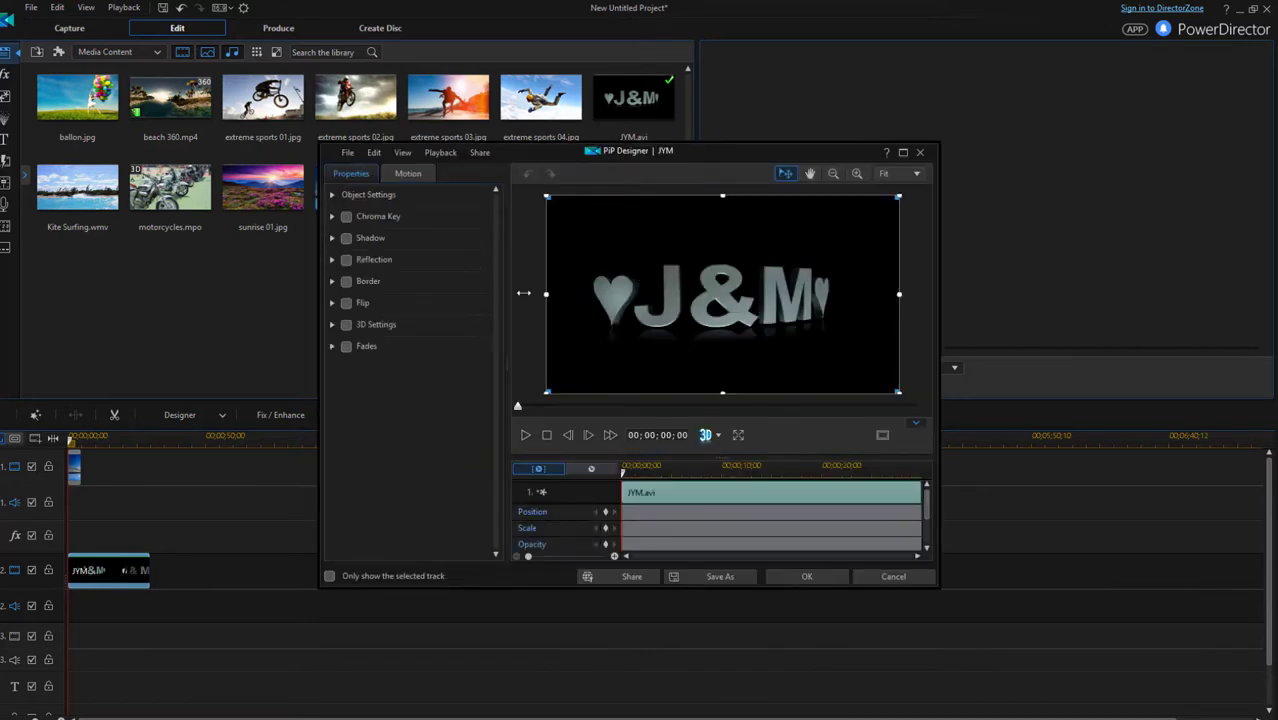
{"action": "left_click", "coordinate": [346, 217]}
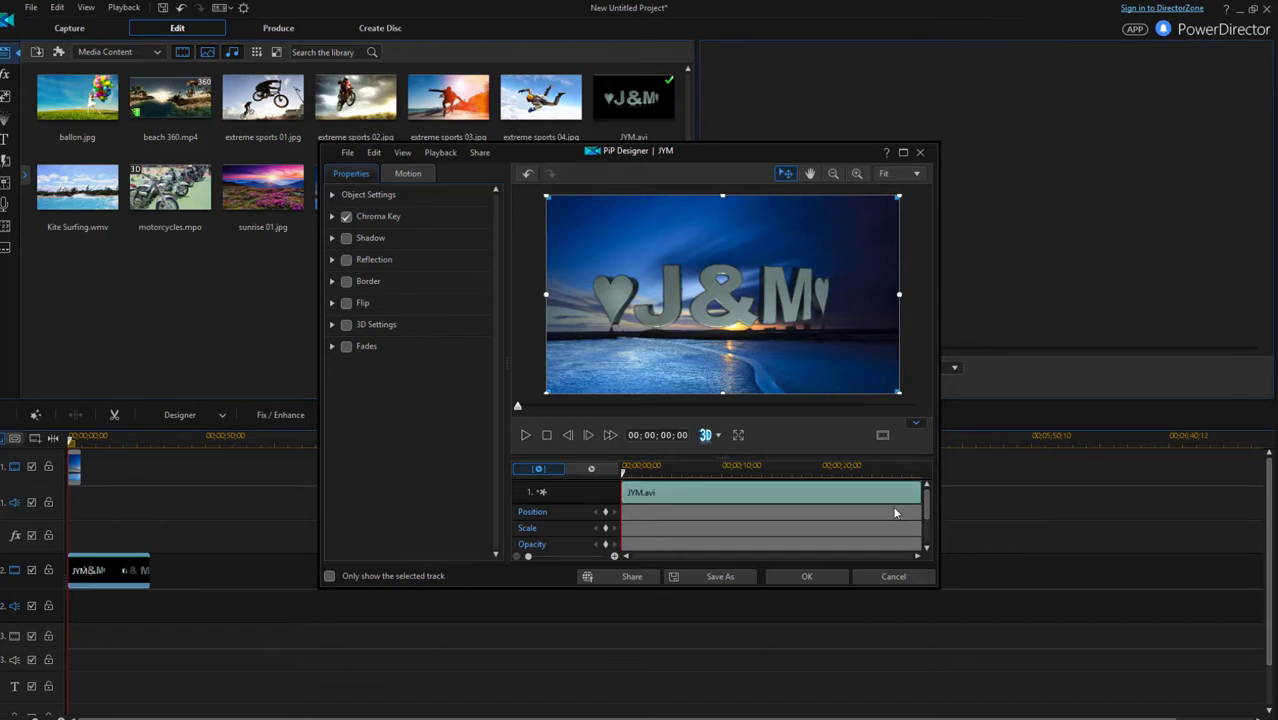
{"action": "left_click", "coordinate": [819, 576]}
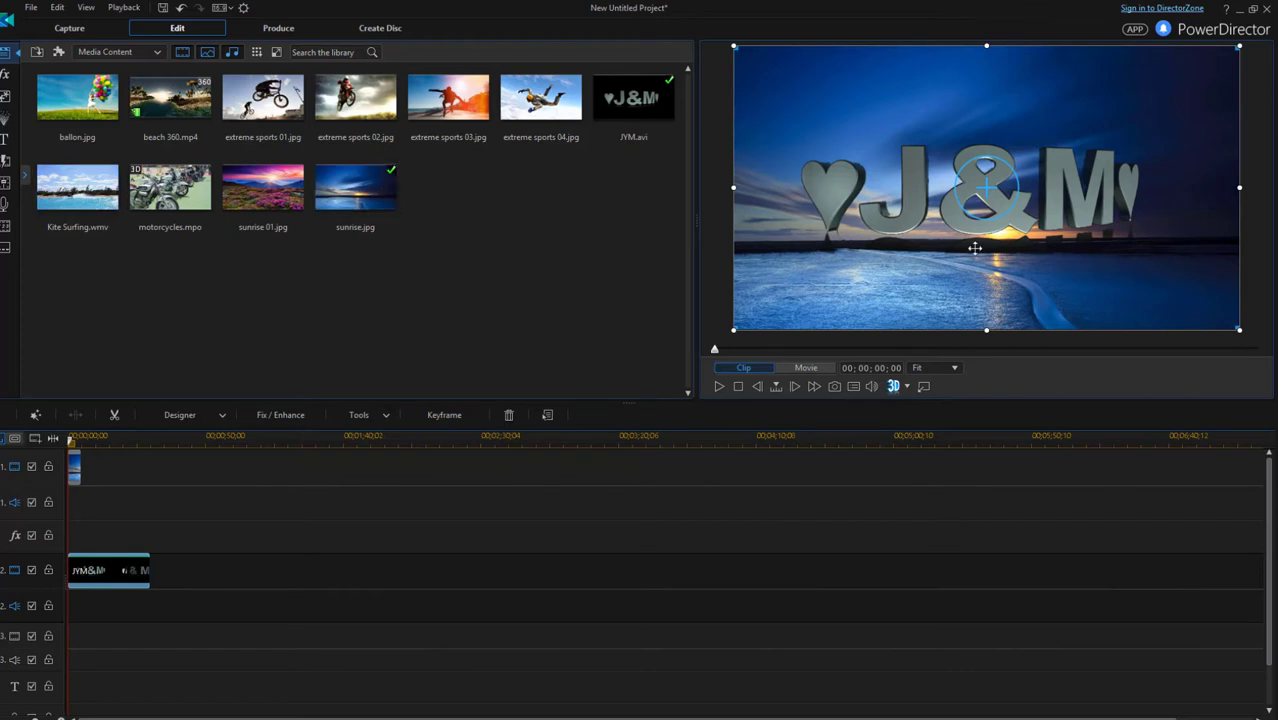
Preview the movie with the animated J & M title over the sunrise background and stop playback.
{"action": "left_click", "coordinate": [720, 387]}
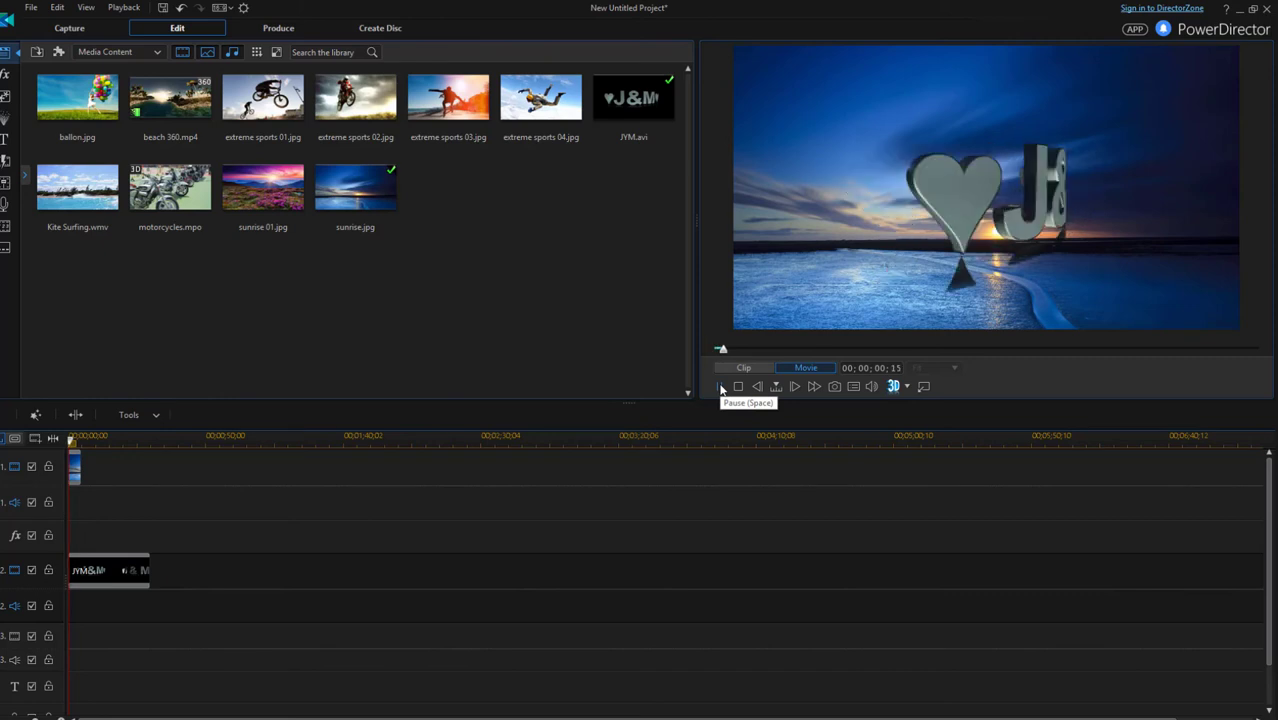
{"action": "left_click", "coordinate": [719, 386]}
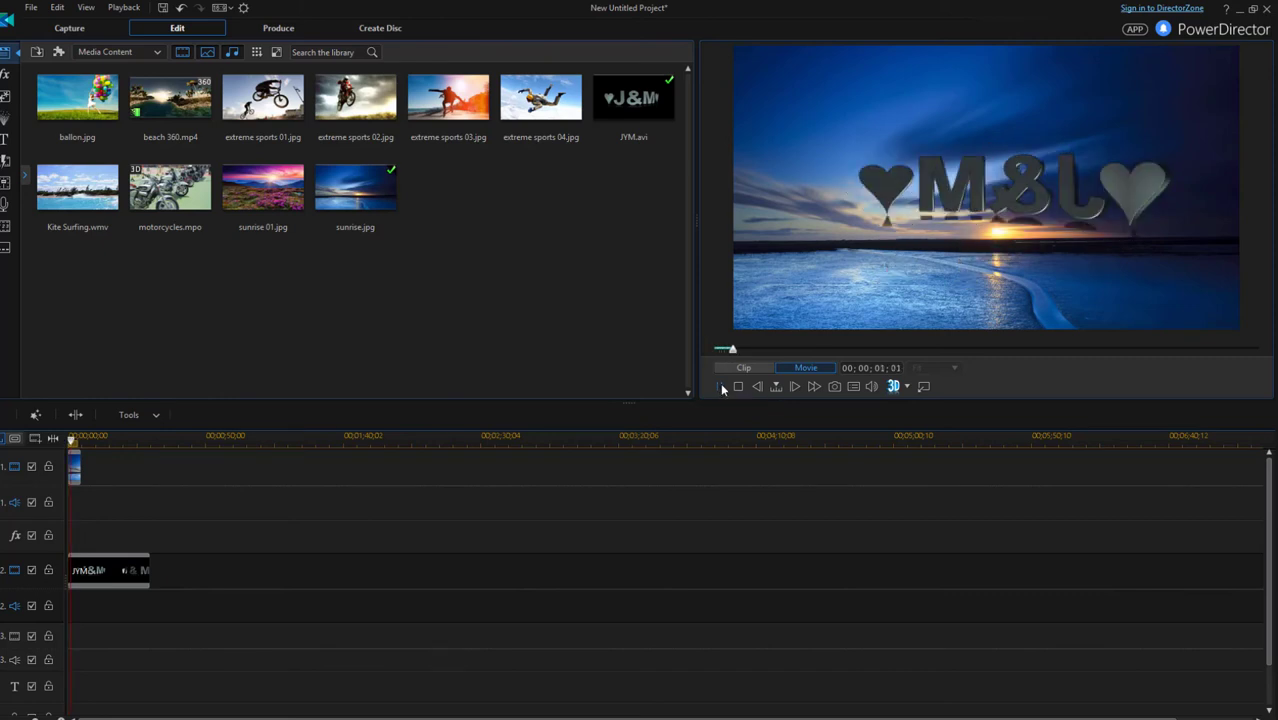
{"action": "left_click", "coordinate": [737, 387]}
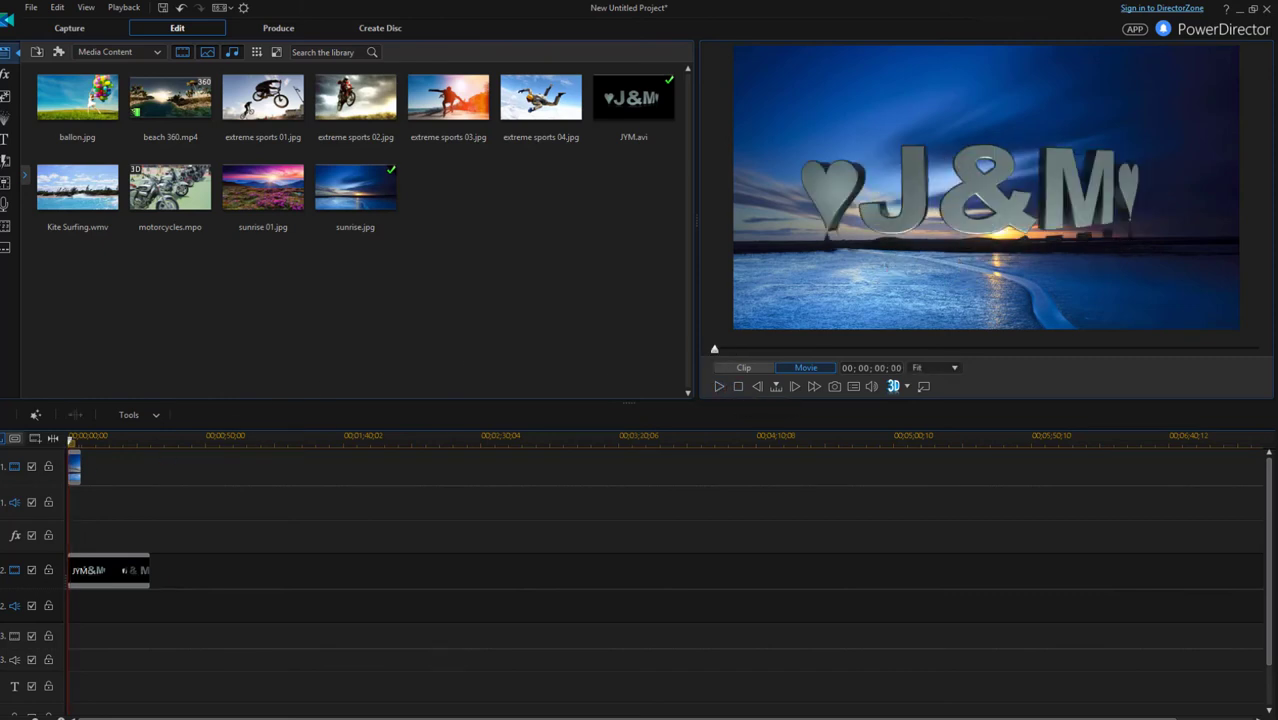